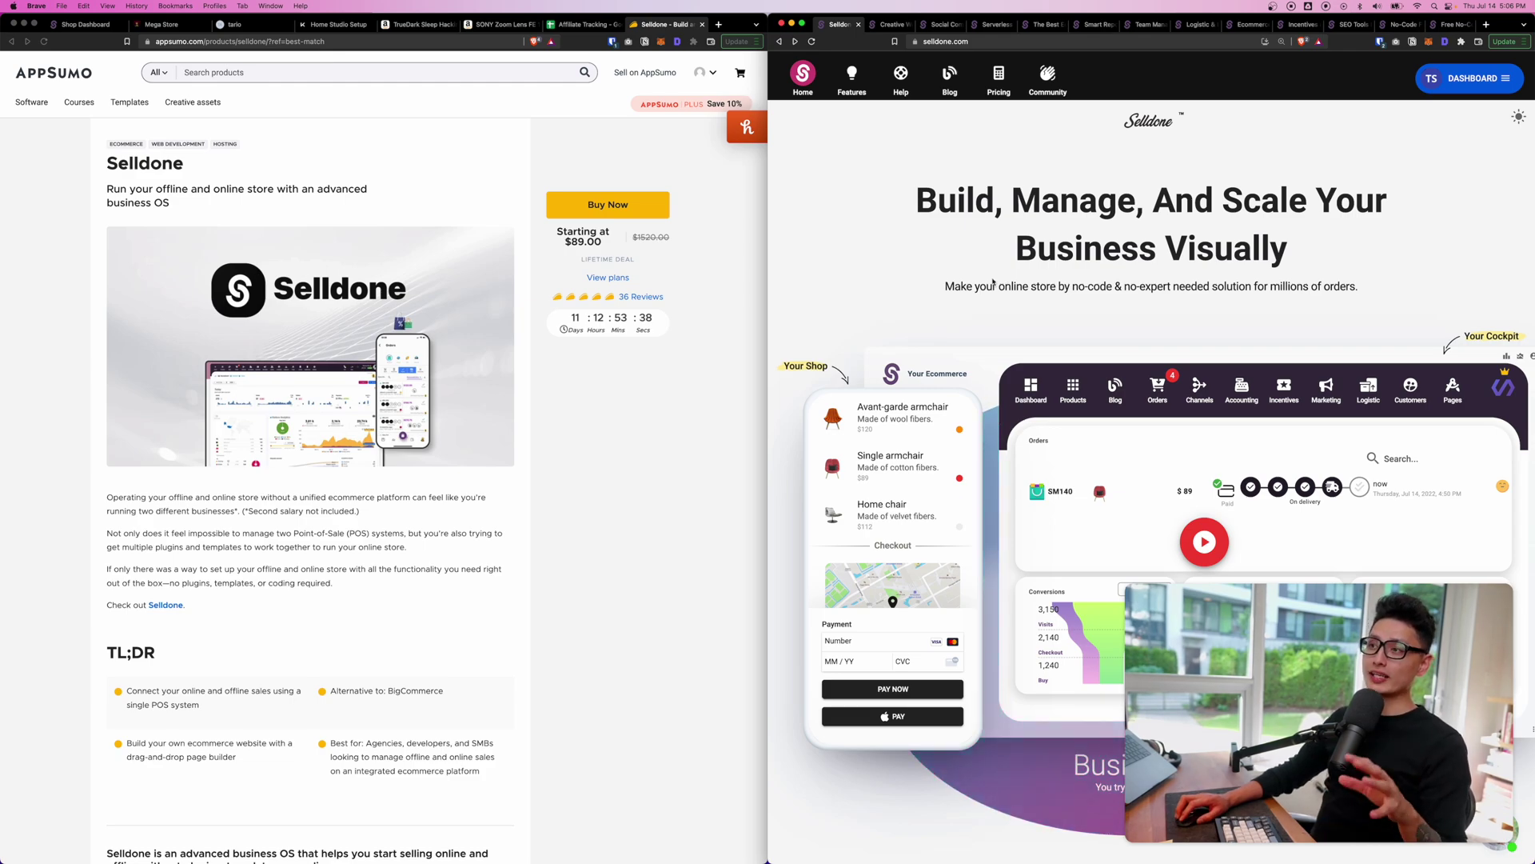
- Highlight the Selldone tagline and scroll down the AppSumo deal page to the License Tier table
{"action": "left_click_drag", "start_coordinate": [205, 190], "coordinate": [396, 196]}
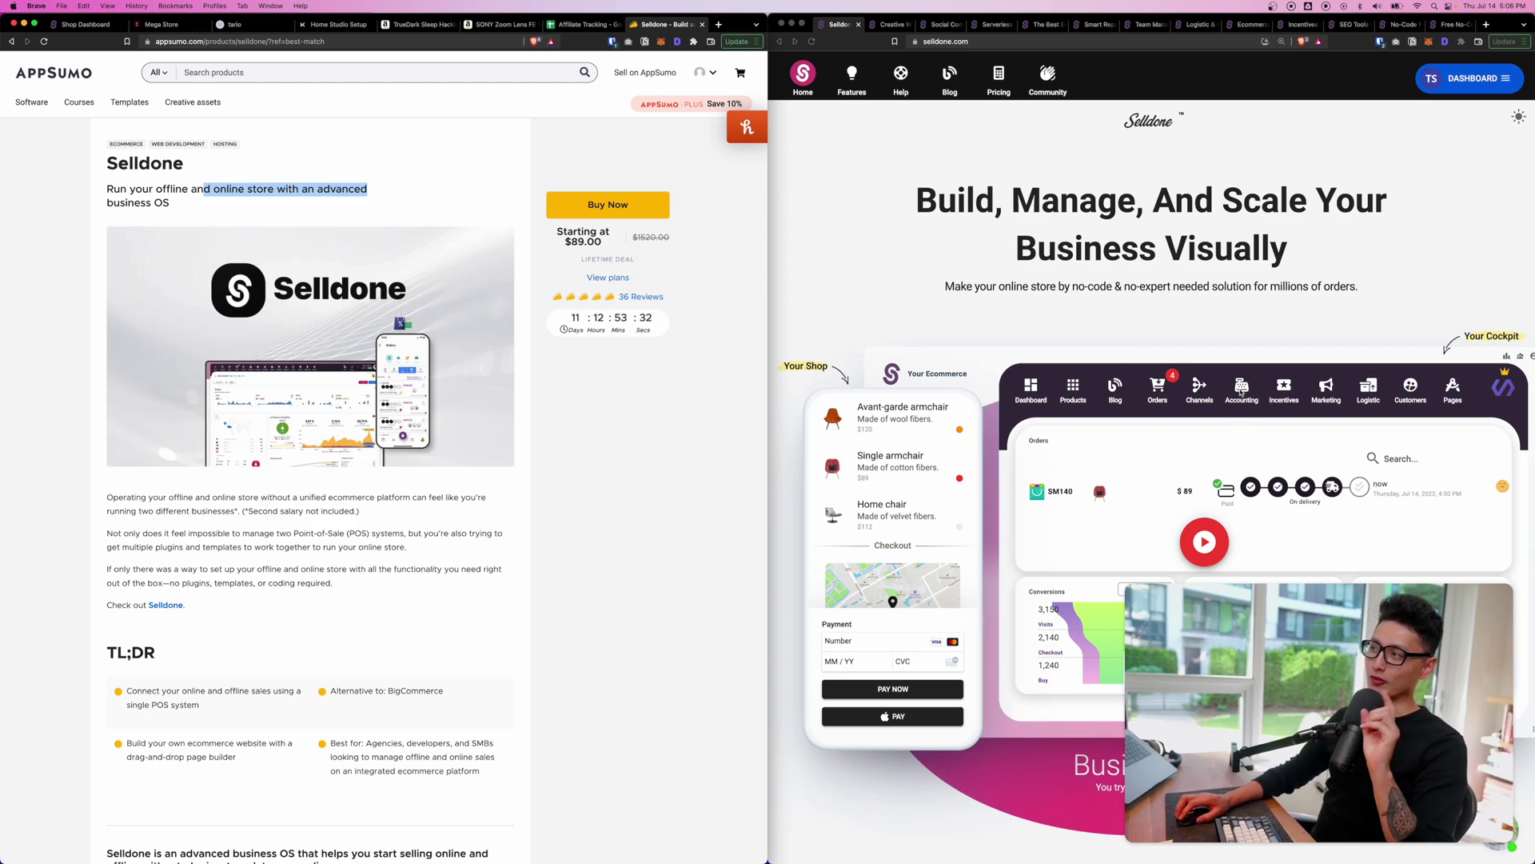
{"action": "scroll", "coordinate": [632, 244], "scroll_direction": "down", "scroll_amount": 3}
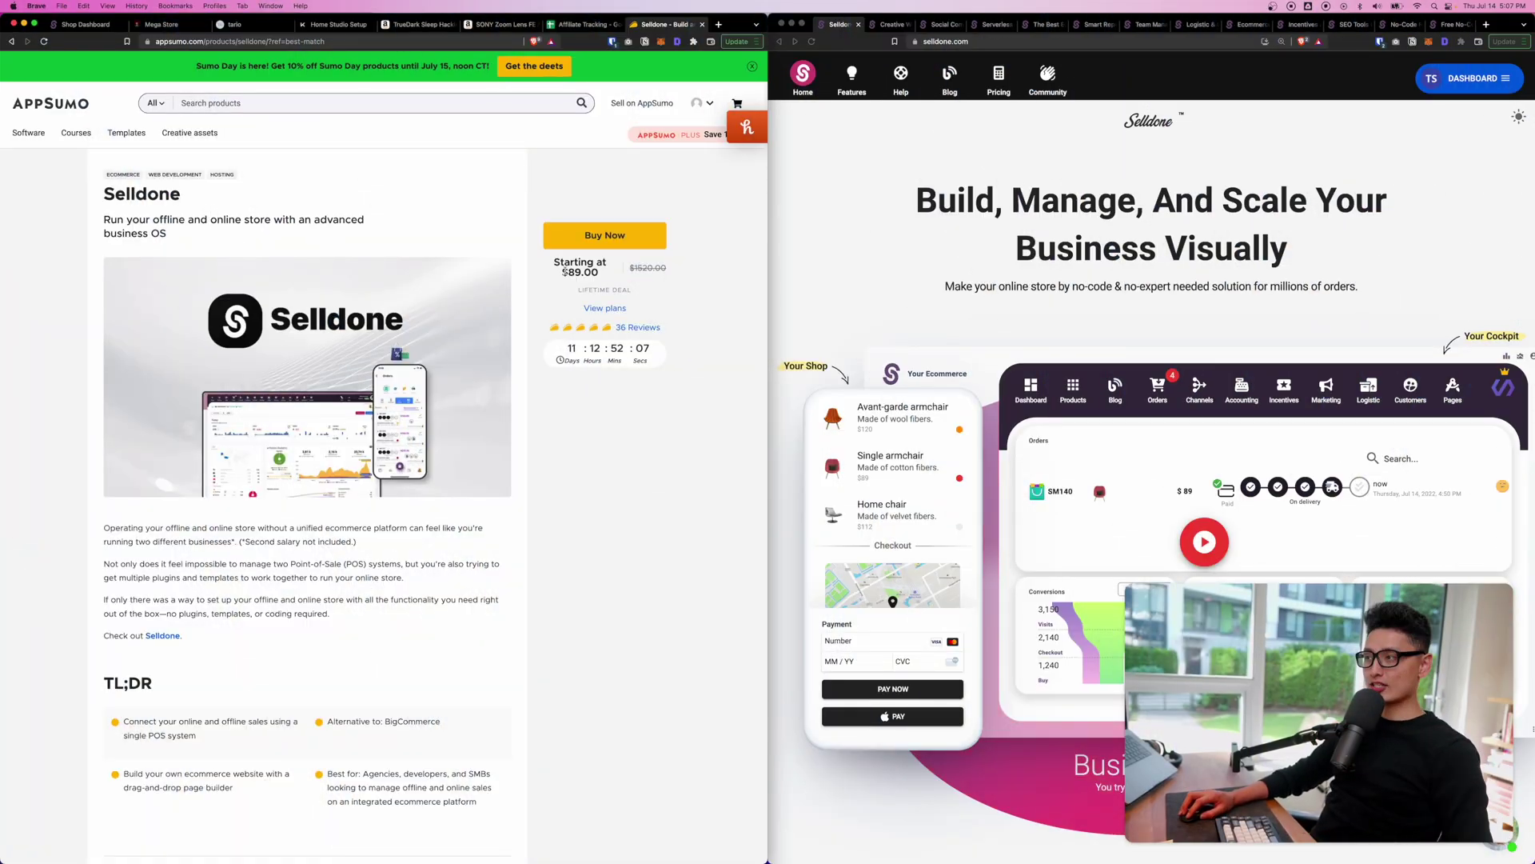
{"action": "scroll", "coordinate": [567, 510], "scroll_direction": "down", "scroll_amount": 4}
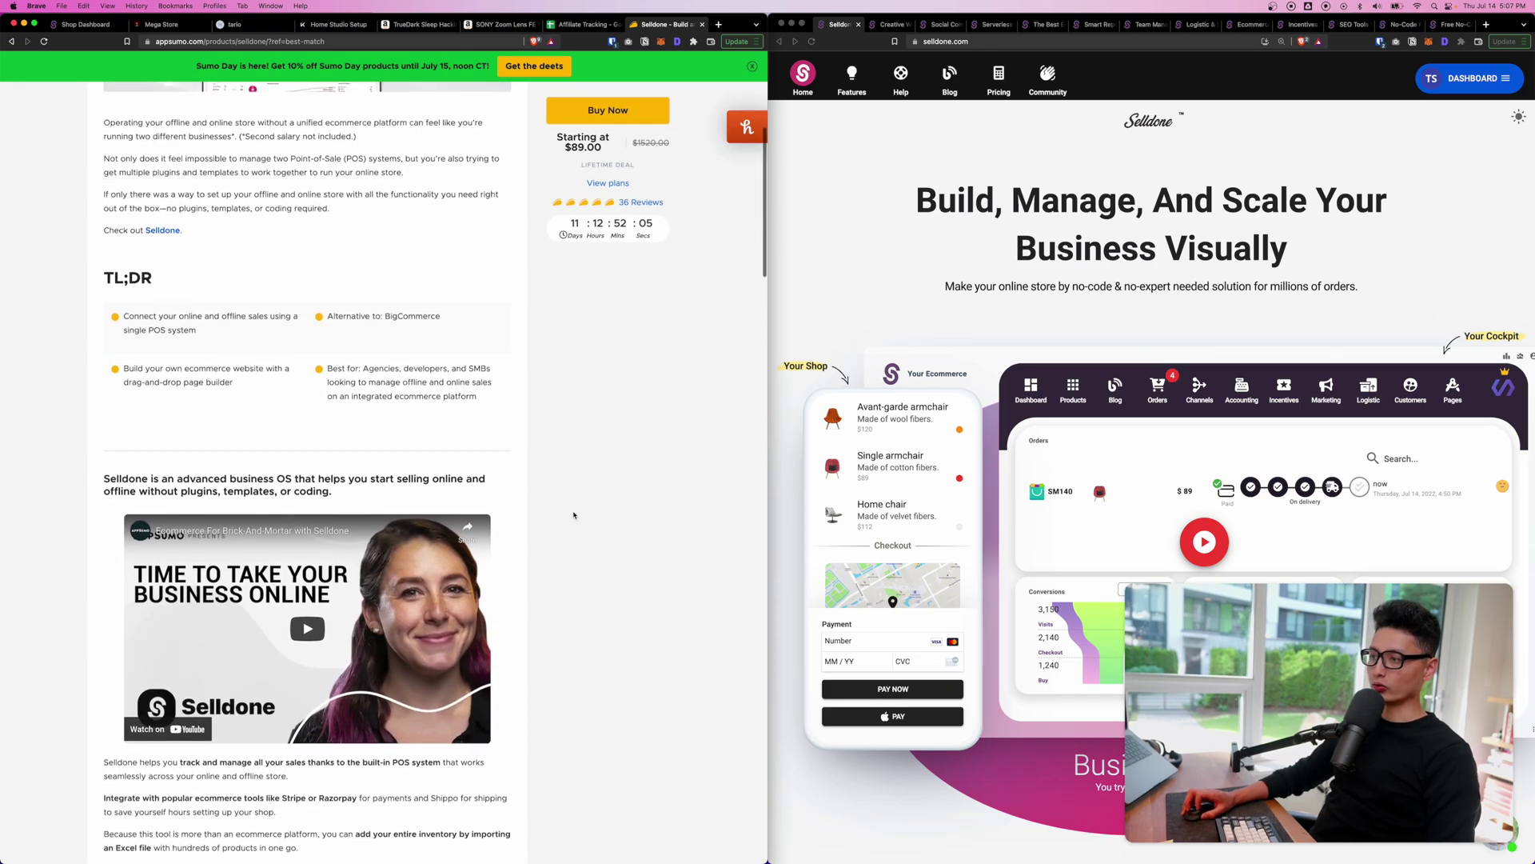
{"action": "scroll", "coordinate": [573, 514], "scroll_direction": "down", "scroll_amount": 5}
{"action": "scroll", "coordinate": [575, 515], "scroll_direction": "down", "scroll_amount": 9}
{"action": "scroll", "coordinate": [968, 240], "scroll_direction": "down", "scroll_amount": 3}
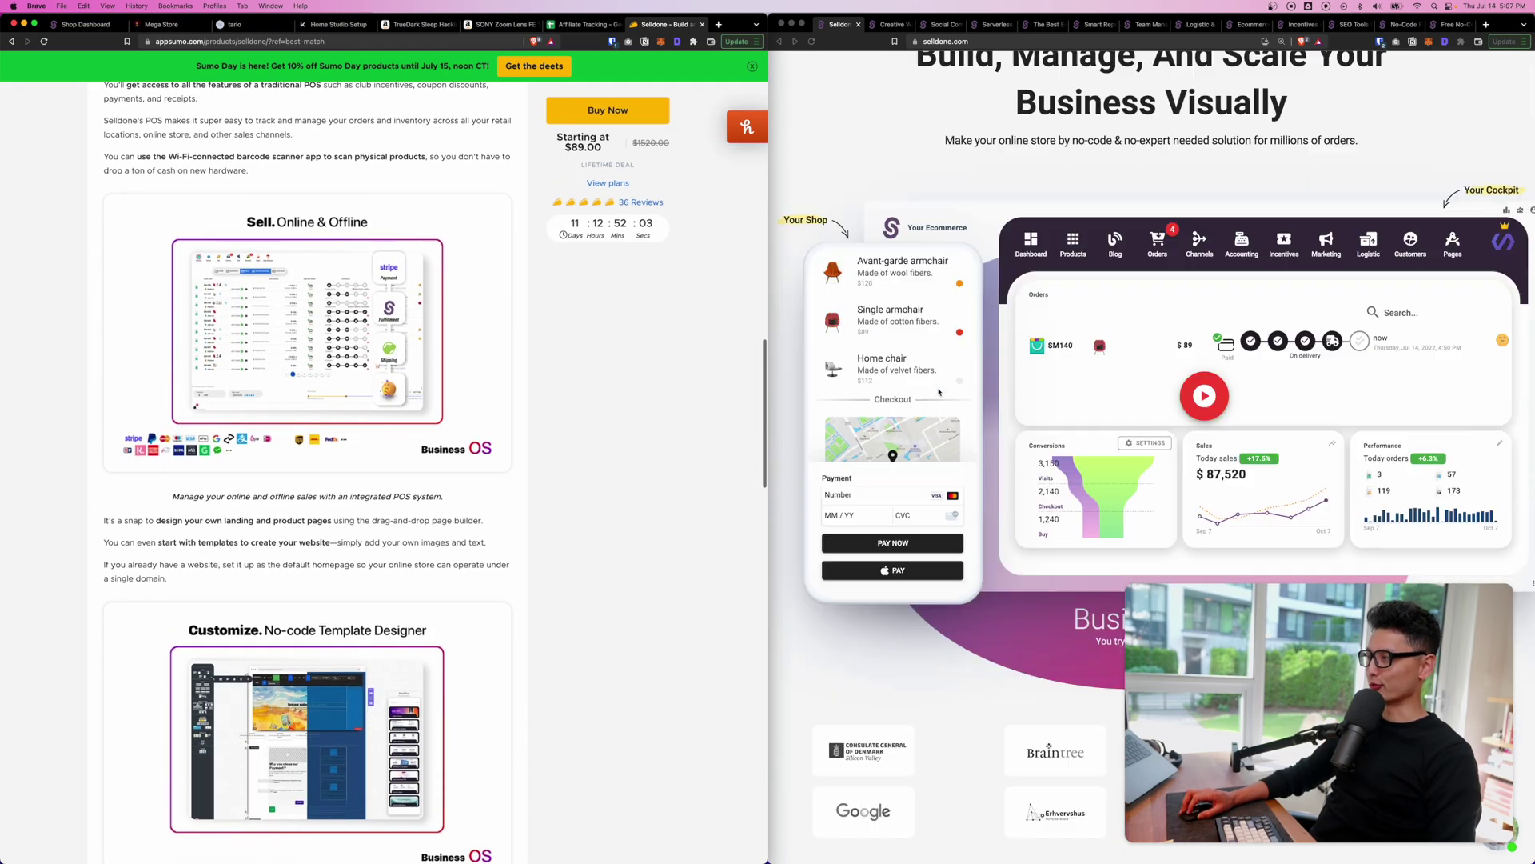
{"action": "scroll", "coordinate": [968, 134], "scroll_direction": "down", "scroll_amount": 10}
{"action": "scroll", "coordinate": [967, 133], "scroll_direction": "up", "scroll_amount": 15}
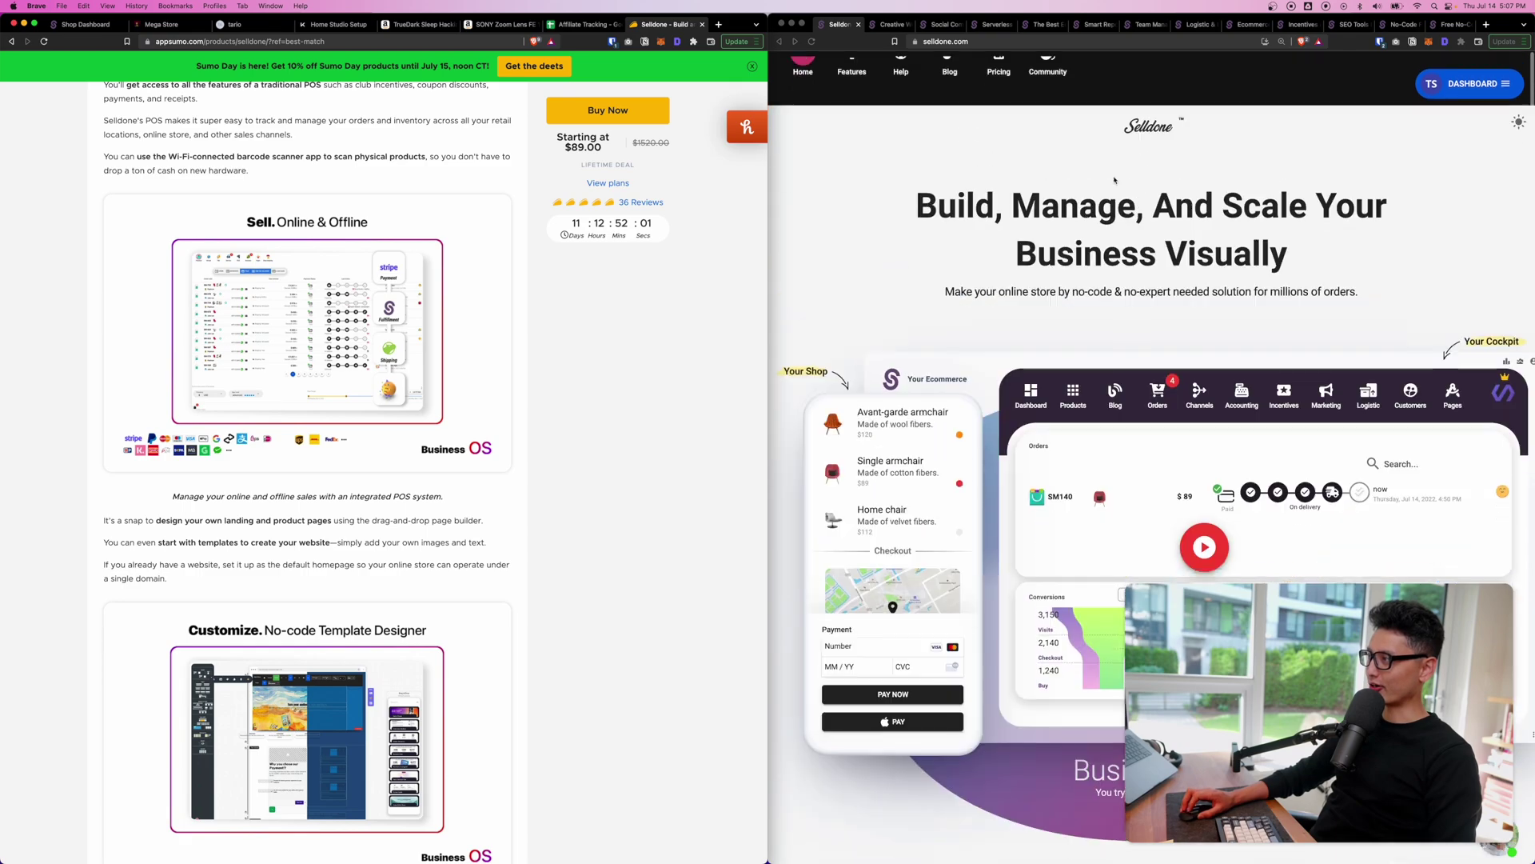
{"action": "scroll", "coordinate": [519, 370], "scroll_direction": "down", "scroll_amount": 10}
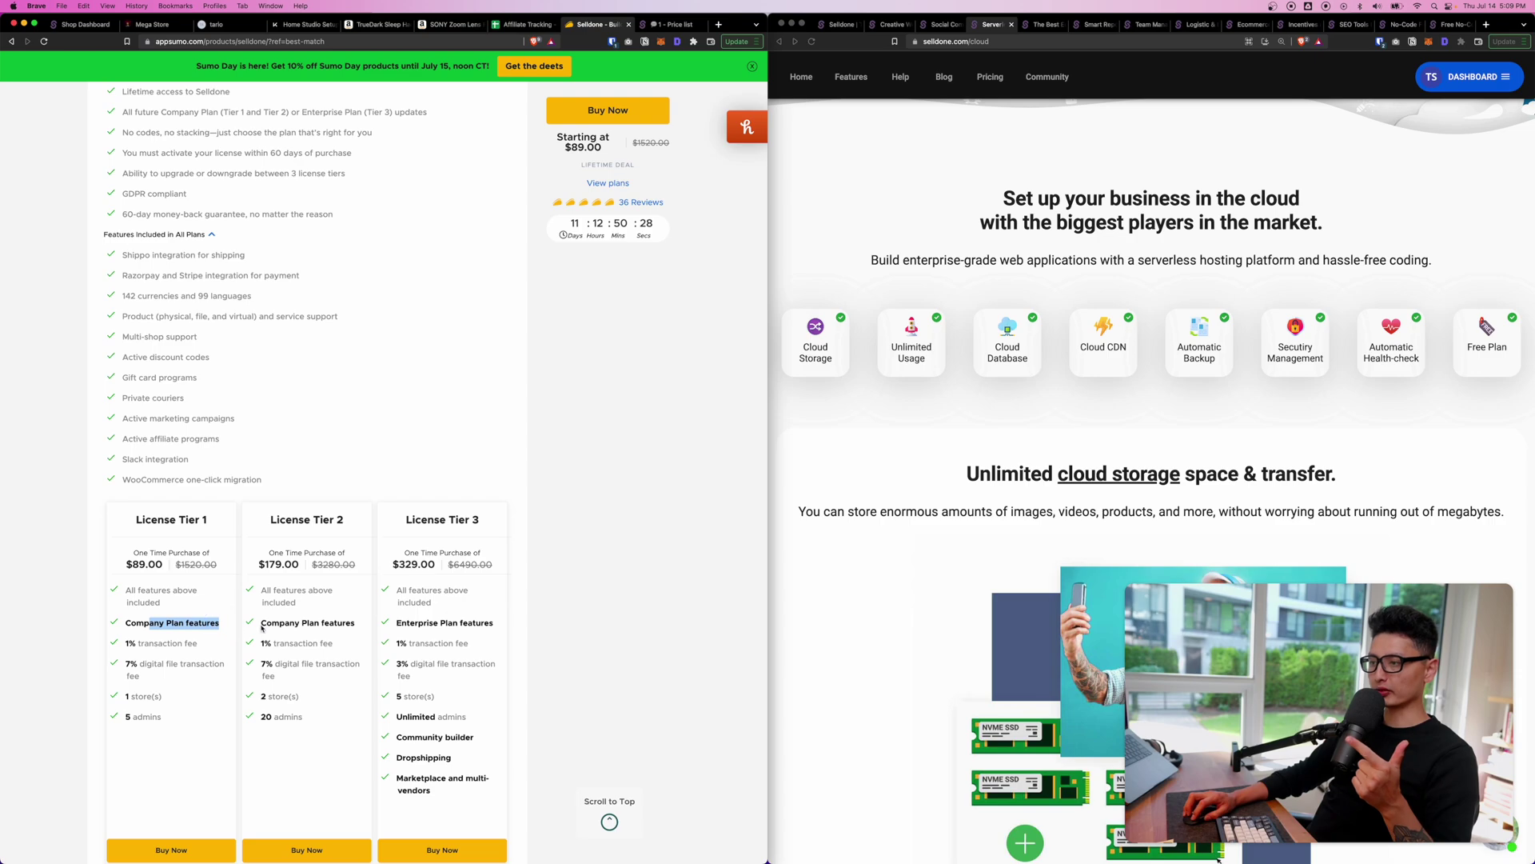
- Highlight License Tier 2's transaction fee, 2-store allowance and admins limit
{"action": "left_click_drag", "start_coordinate": [279, 643], "coordinate": [333, 644]}
{"action": "left_click_drag", "start_coordinate": [311, 698], "coordinate": [257, 698]}
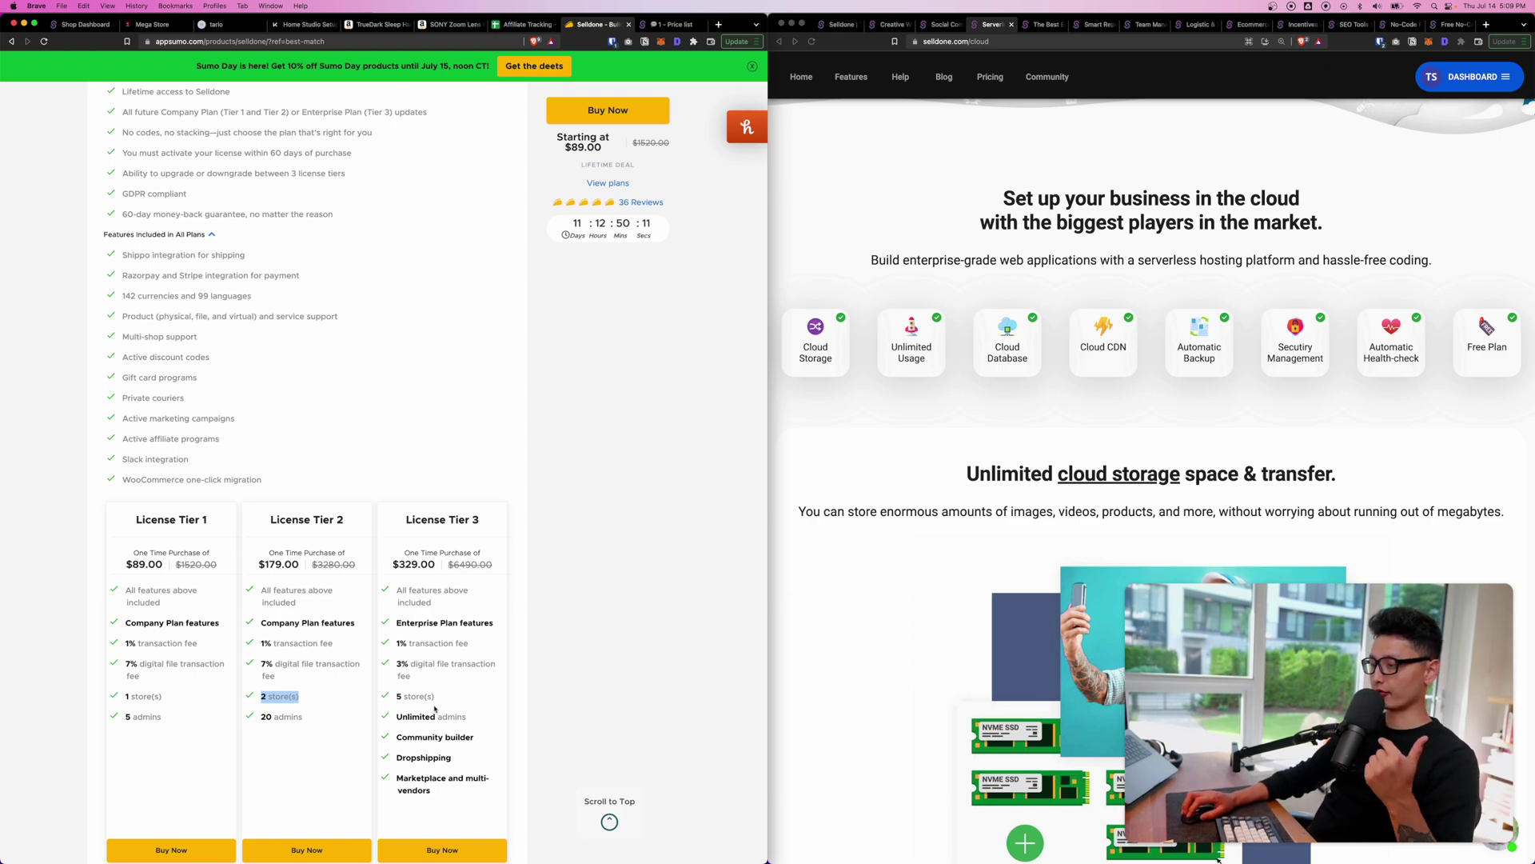
{"action": "double_click", "coordinate": [288, 717]}
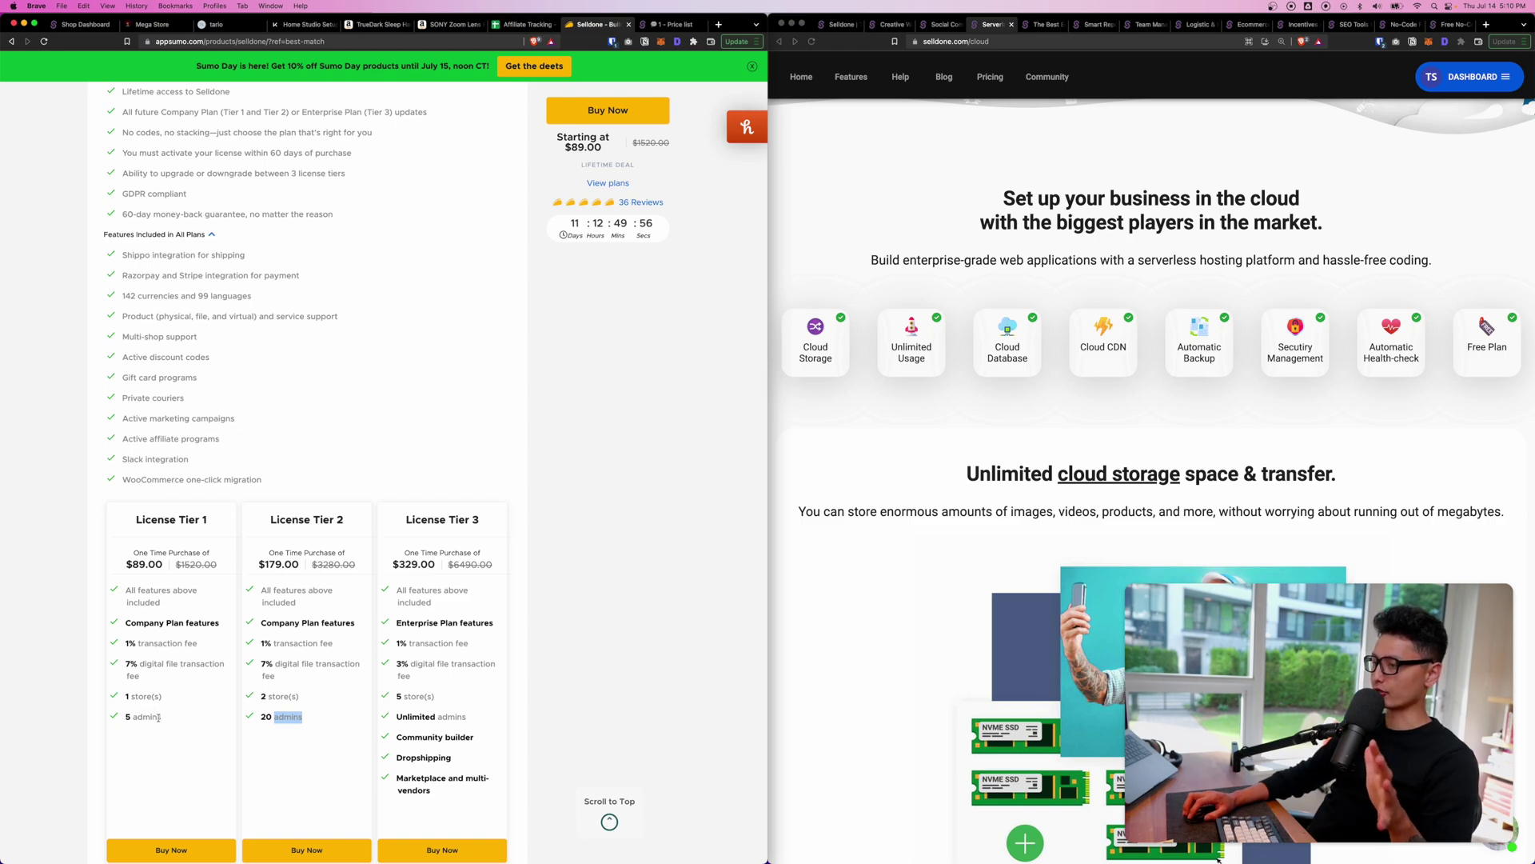
- On Selldone's price list, highlight the Company plan's Unlimited storage and dismiss the chat popup
{"action": "left_click", "coordinate": [664, 25]}
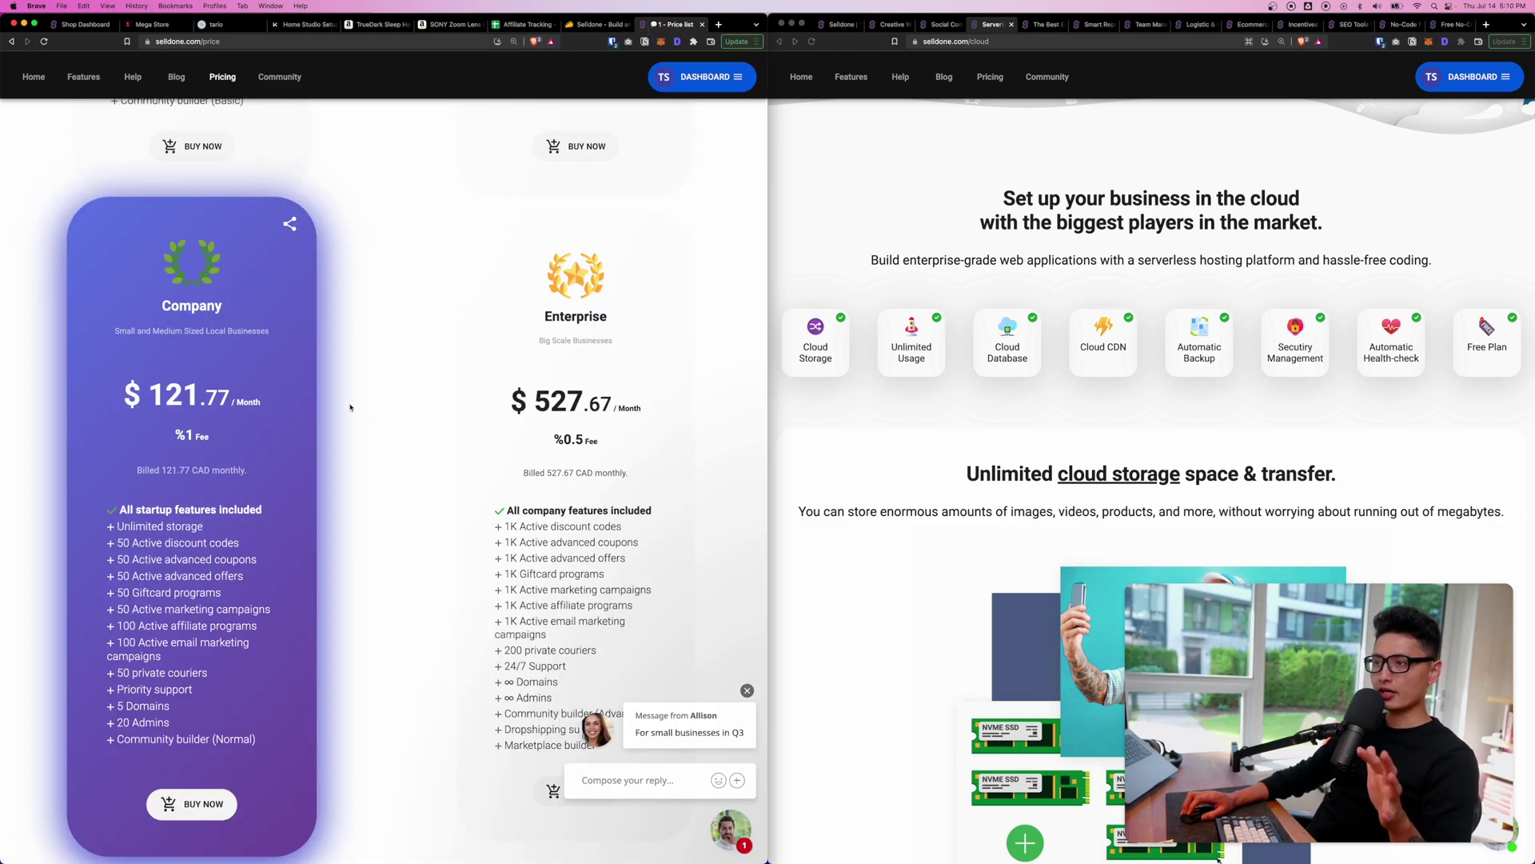
{"action": "scroll", "coordinate": [352, 406], "scroll_direction": "up", "scroll_amount": 3}
{"action": "scroll", "coordinate": [358, 403], "scroll_direction": "down", "scroll_amount": 3}
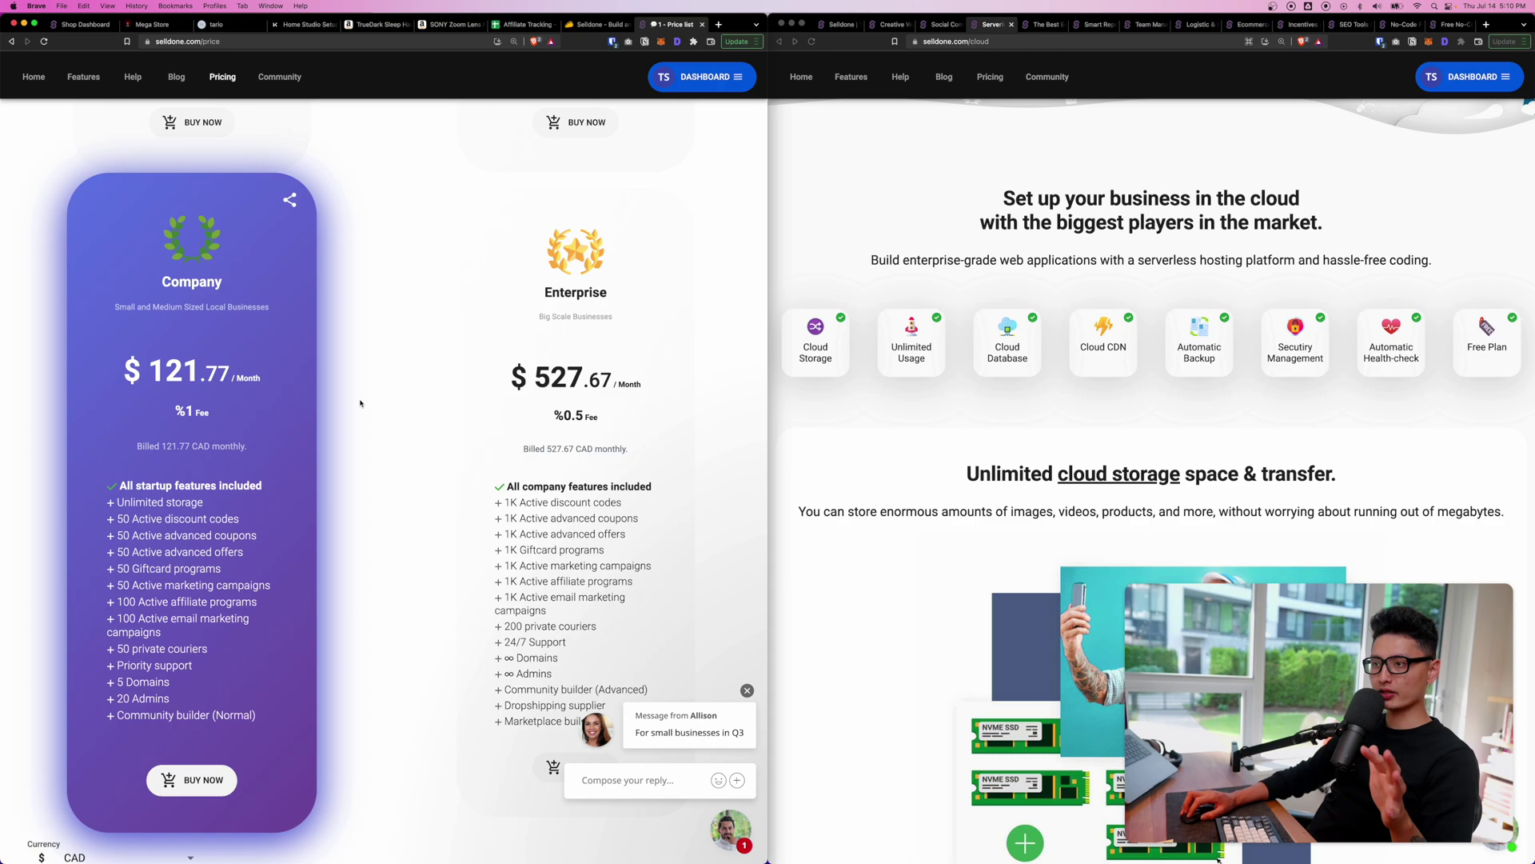
{"action": "left_click_drag", "start_coordinate": [119, 502], "coordinate": [231, 509]}
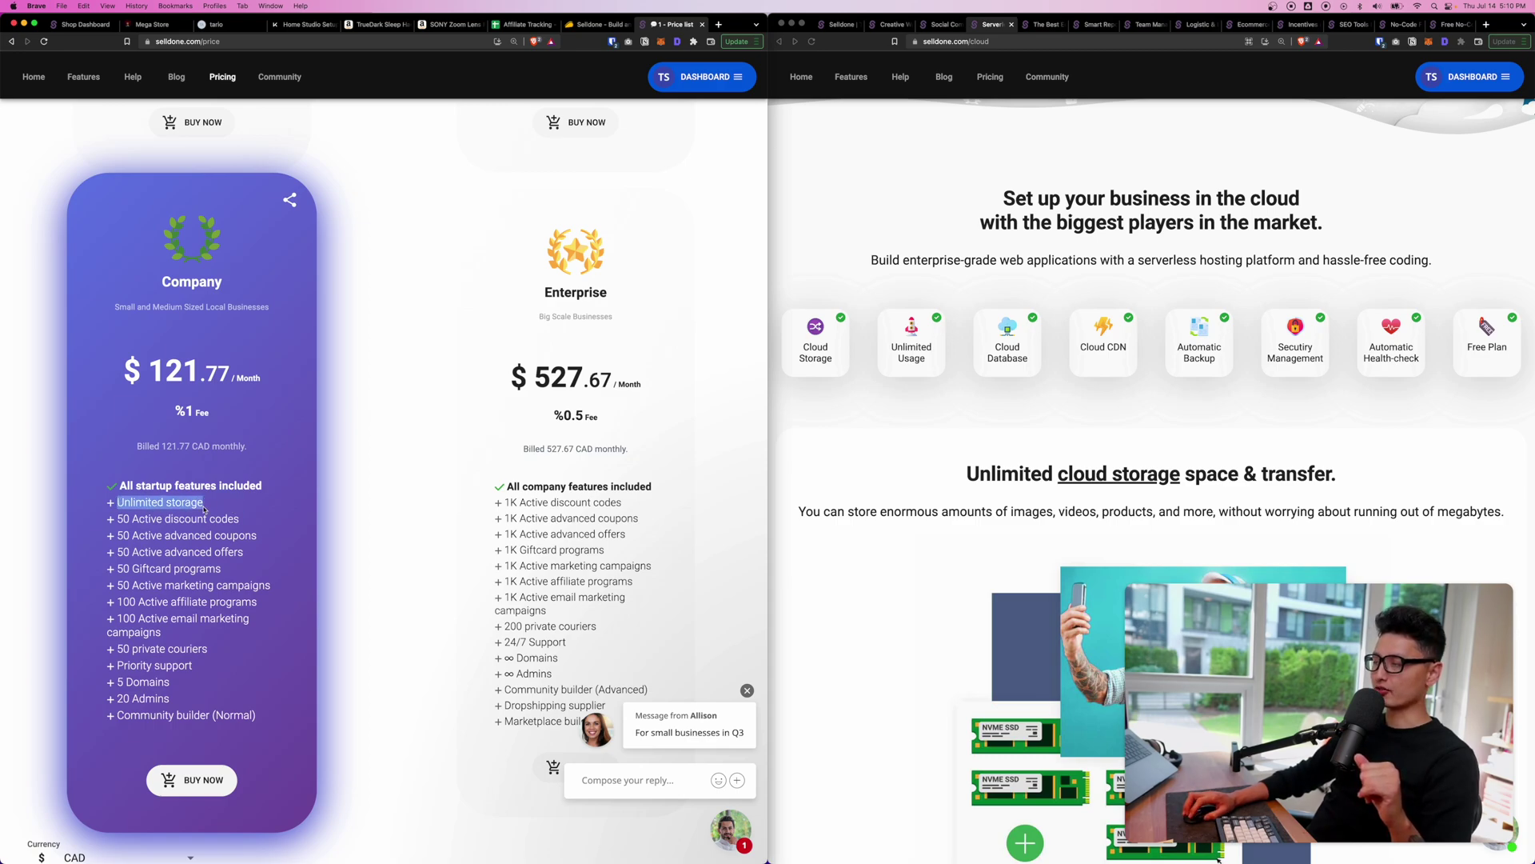
{"action": "left_click", "coordinate": [910, 462]}
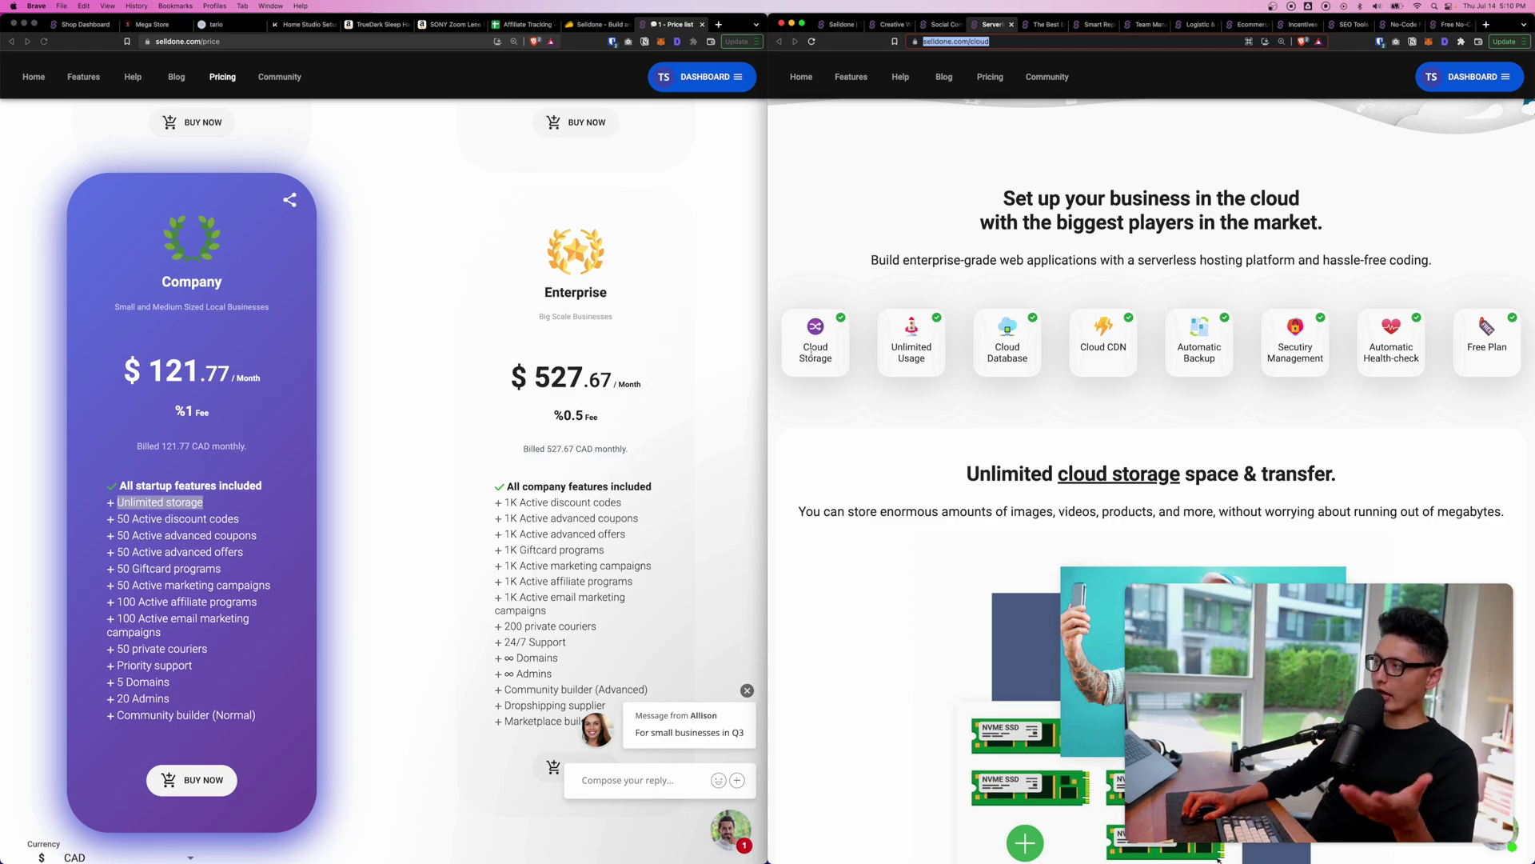
{"action": "scroll", "coordinate": [942, 375], "scroll_direction": "up", "scroll_amount": 1}
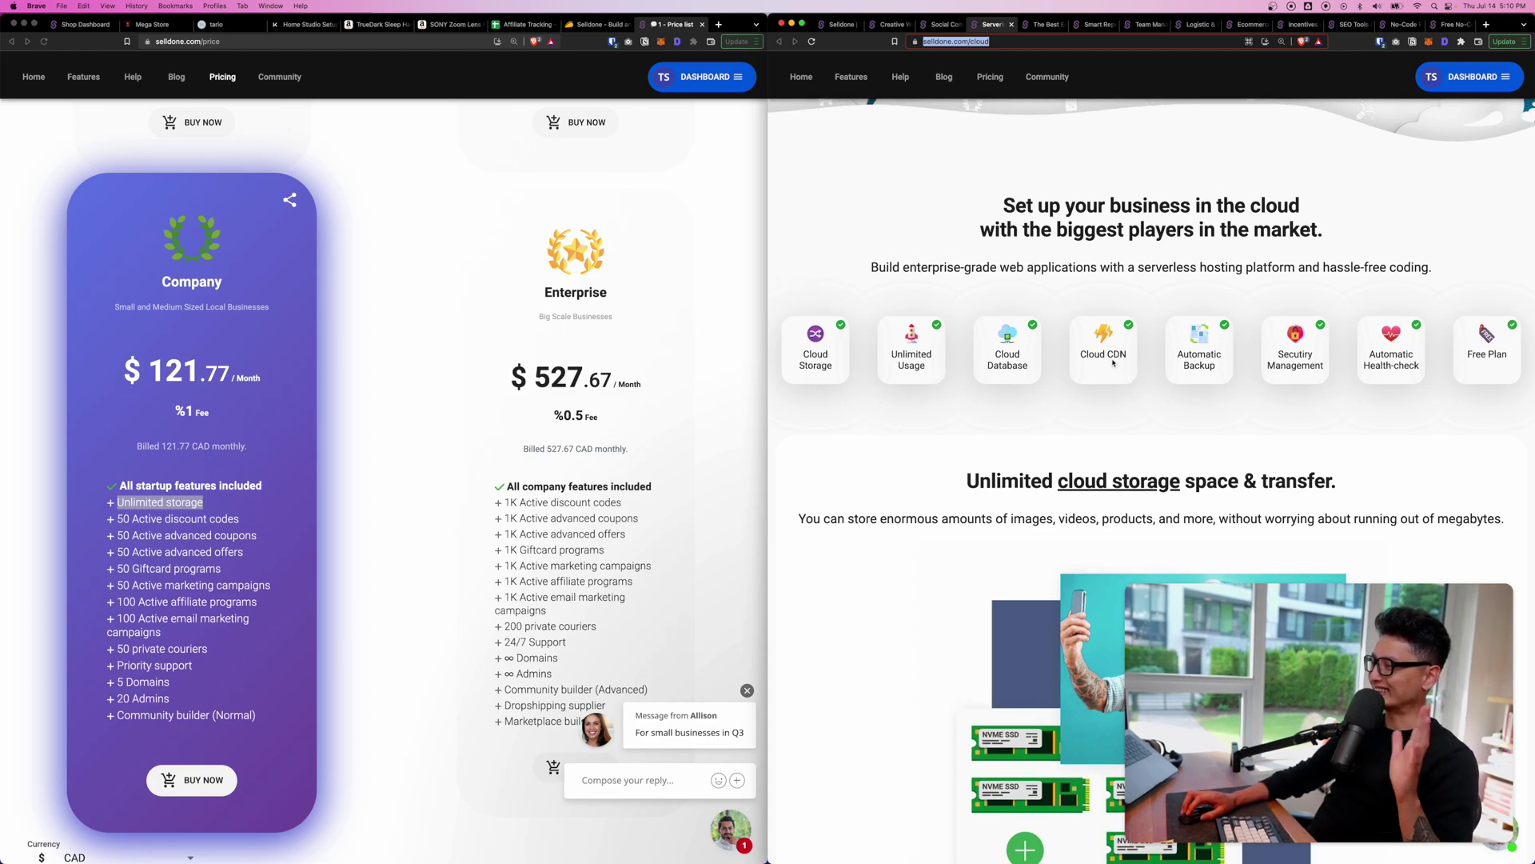
{"action": "left_click", "coordinate": [167, 598]}
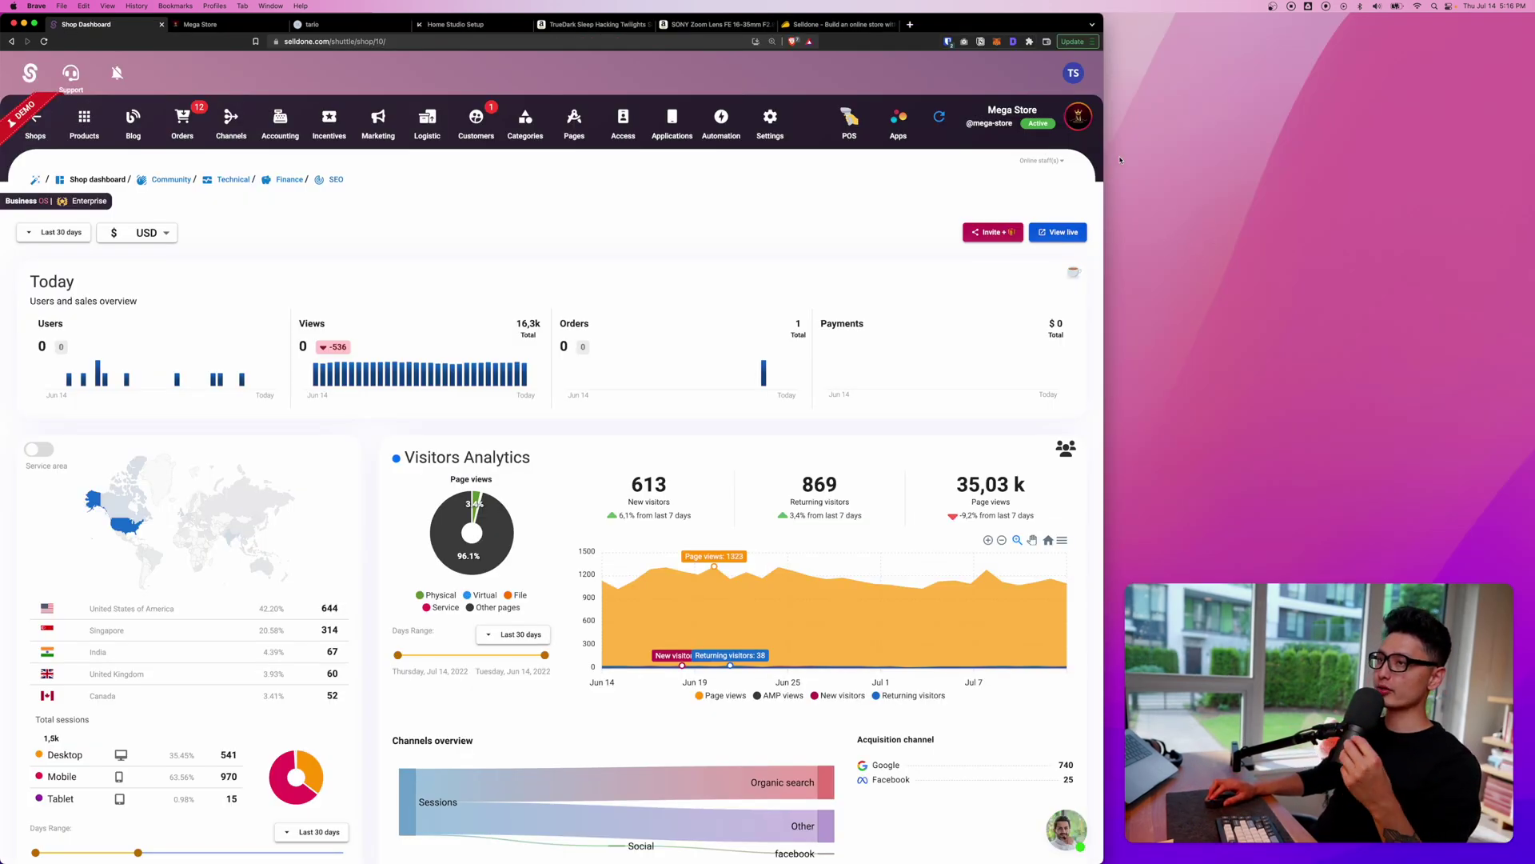
- Highlight Visitors Analytics and toggle the map's service area view on, then off
{"action": "scroll", "coordinate": [409, 317], "scroll_direction": "down", "scroll_amount": 3}
{"action": "left_click_drag", "start_coordinate": [408, 317], "coordinate": [602, 300]}
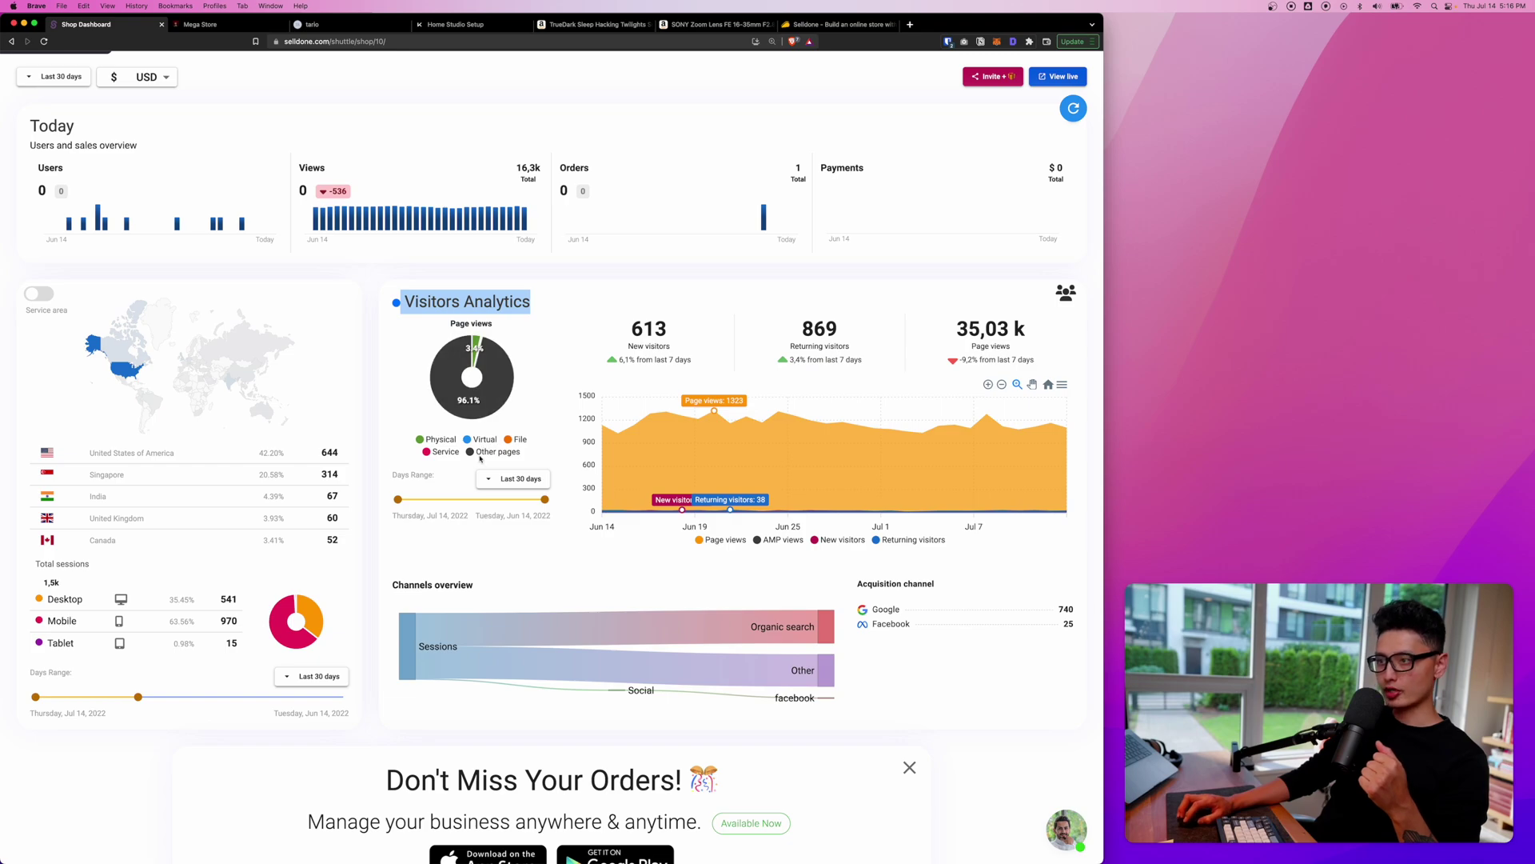
{"action": "scroll", "coordinate": [151, 385], "scroll_direction": "down", "scroll_amount": 2}
{"action": "left_click", "coordinate": [34, 219]}
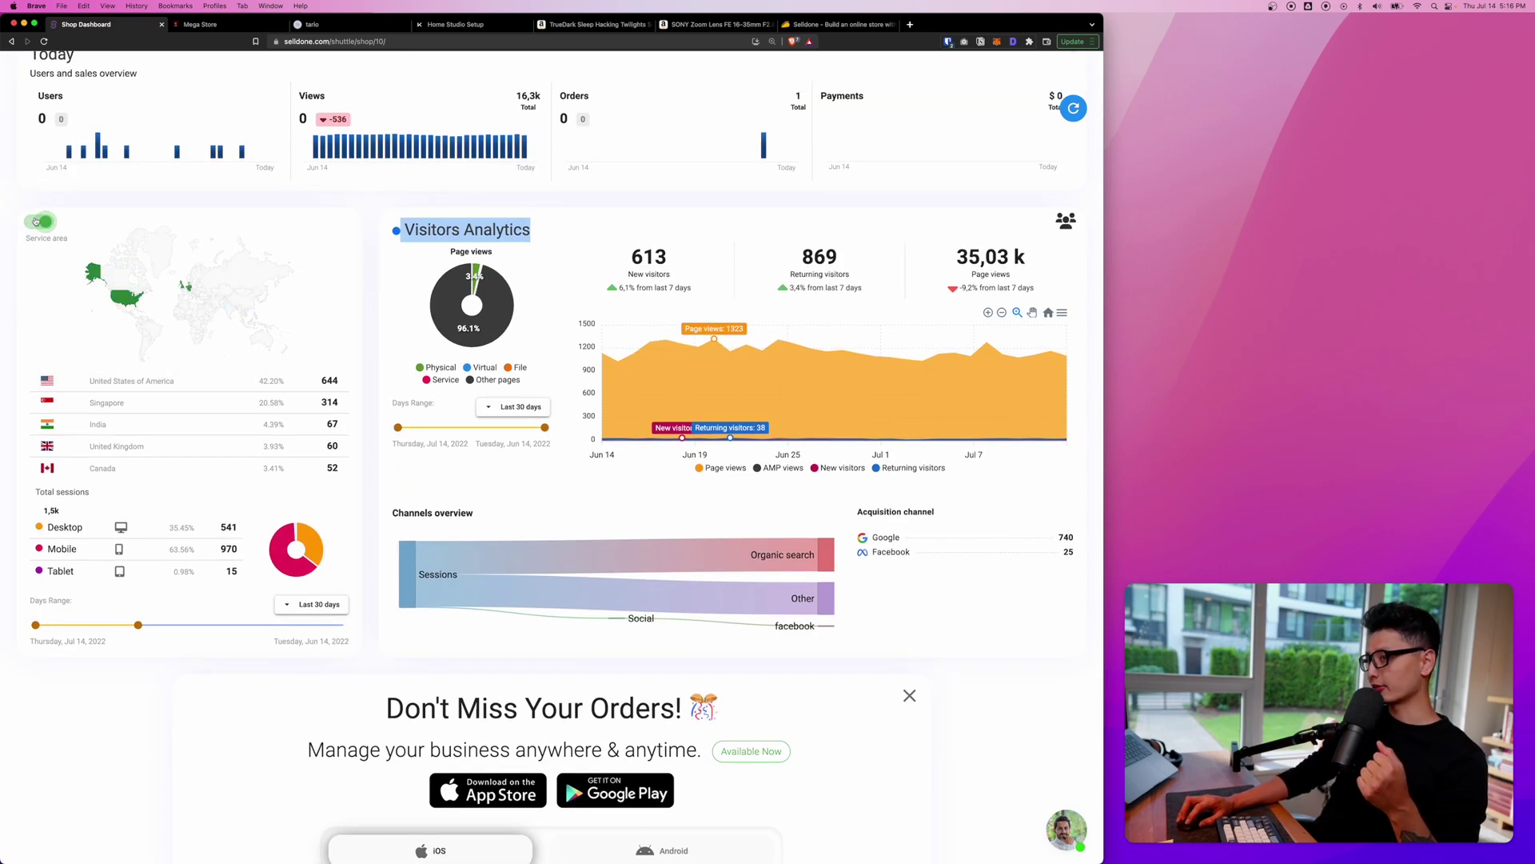
{"action": "left_click", "coordinate": [35, 224]}
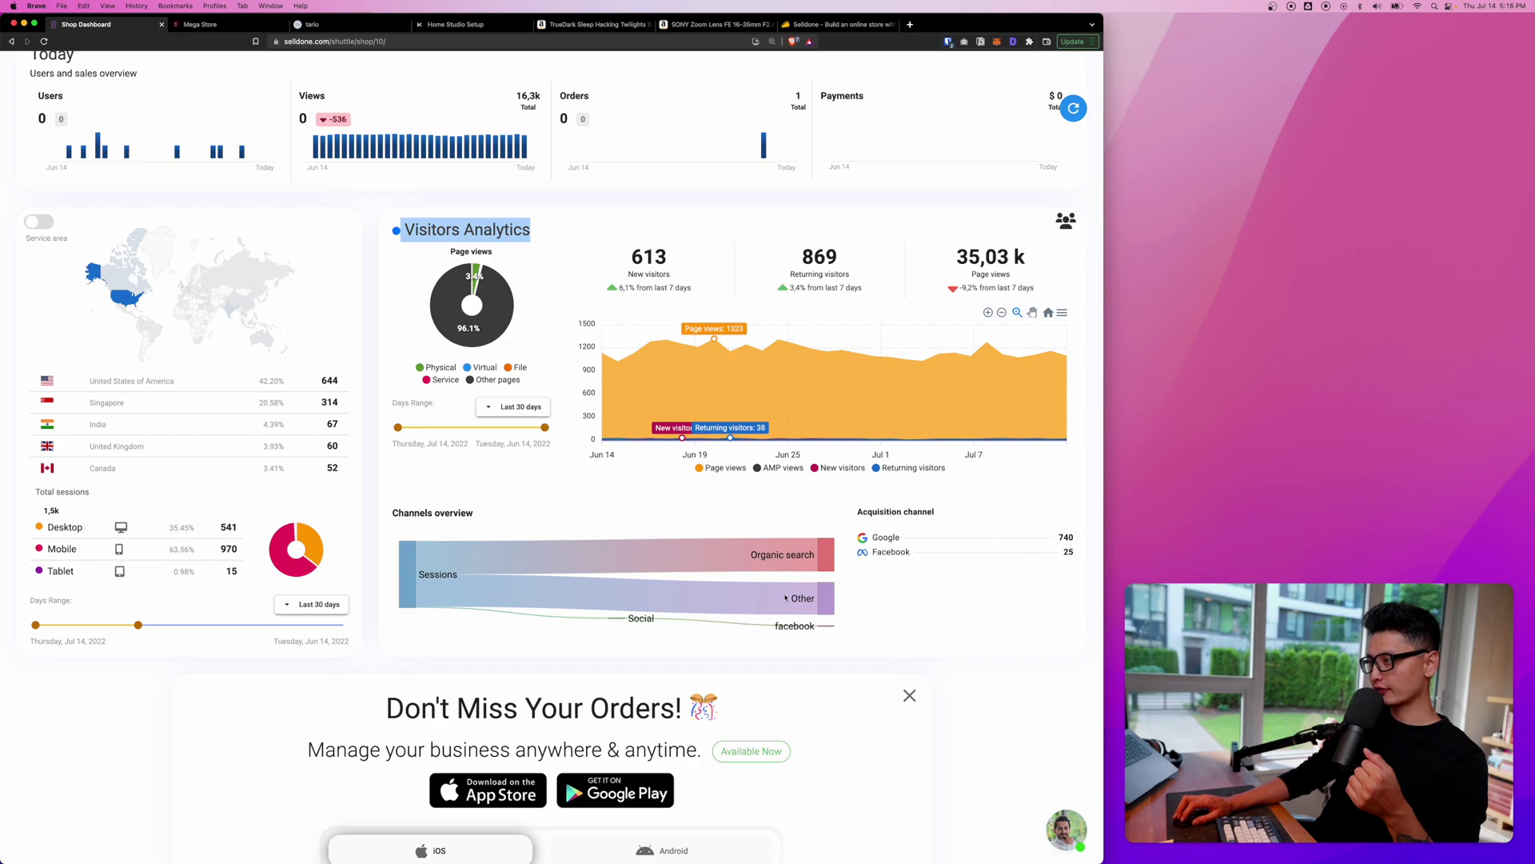
- Scroll through the rest of the dashboard, re-highlight Visitors Analytics, then go to Products
{"action": "scroll", "coordinate": [594, 625], "scroll_direction": "down", "scroll_amount": 2}
{"action": "scroll", "coordinate": [572, 572], "scroll_direction": "down", "scroll_amount": 3}
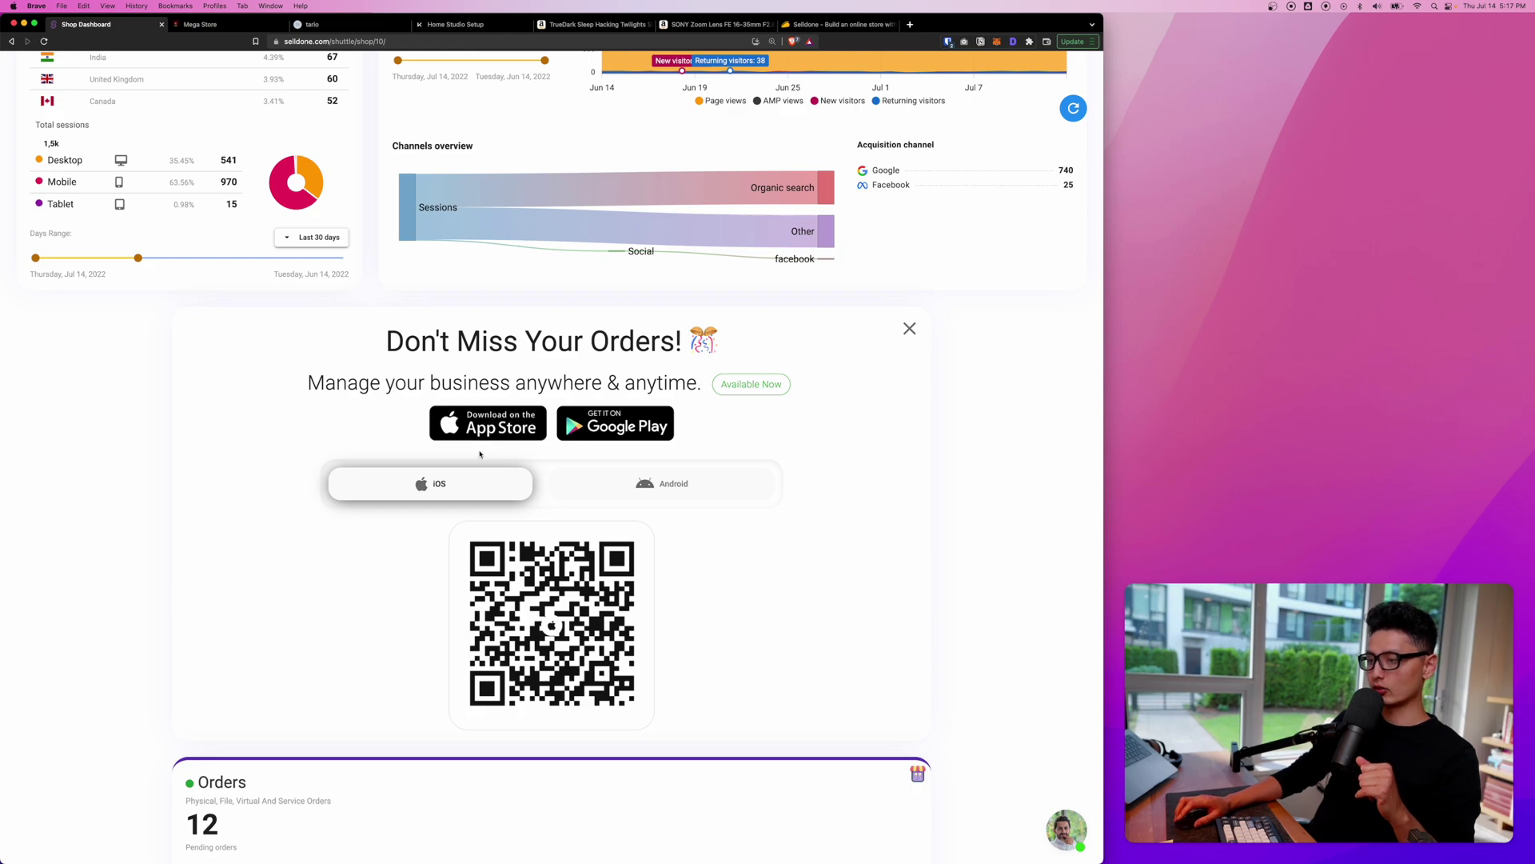
{"action": "scroll", "coordinate": [468, 458], "scroll_direction": "down", "scroll_amount": 5}
{"action": "scroll", "coordinate": [467, 458], "scroll_direction": "down", "scroll_amount": 1}
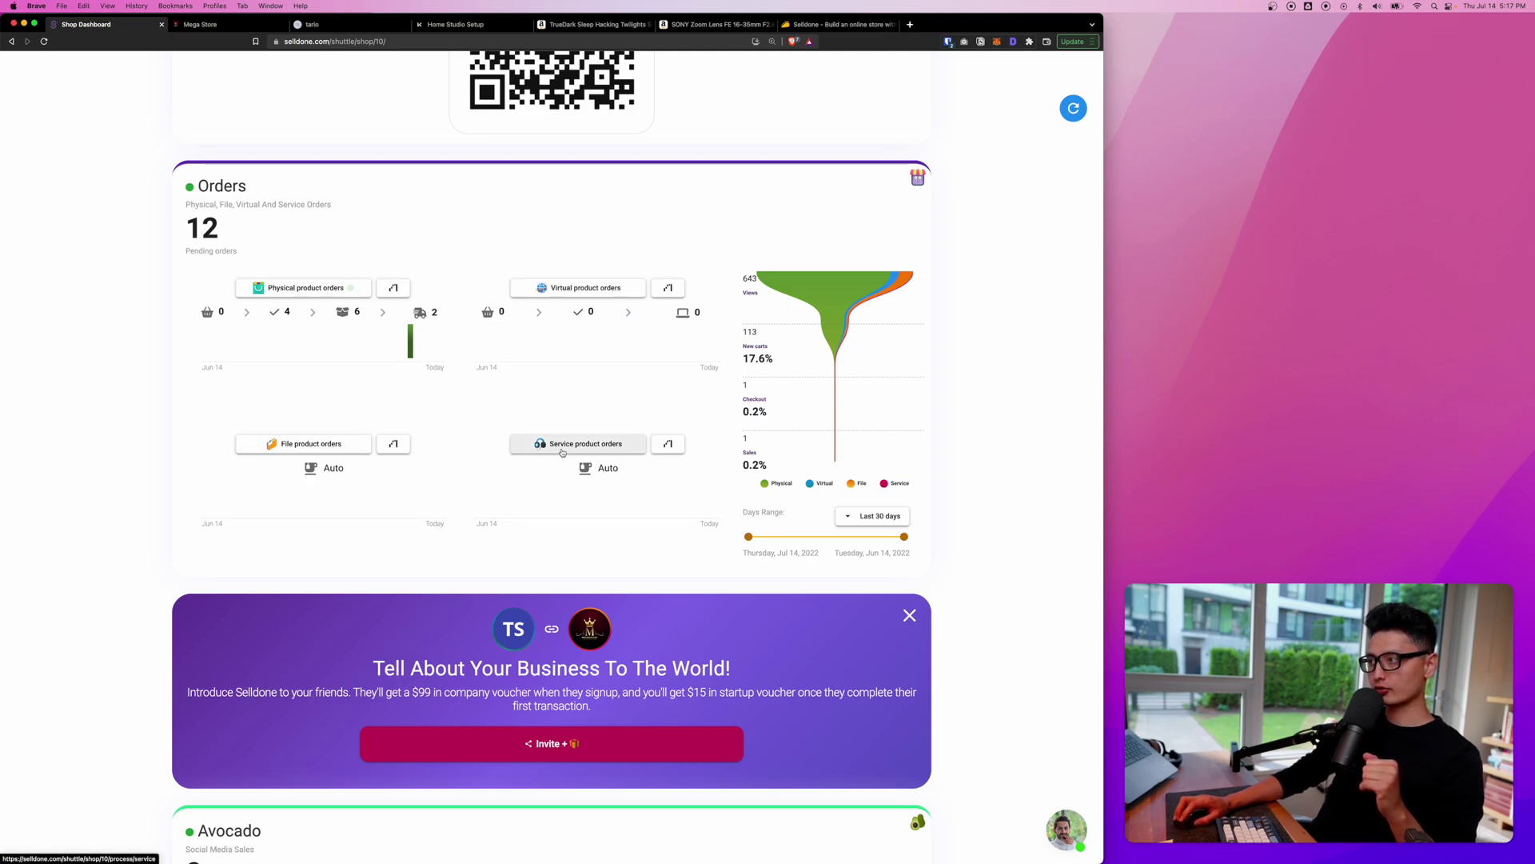
{"action": "mouse_move", "coordinate": [813, 396]}
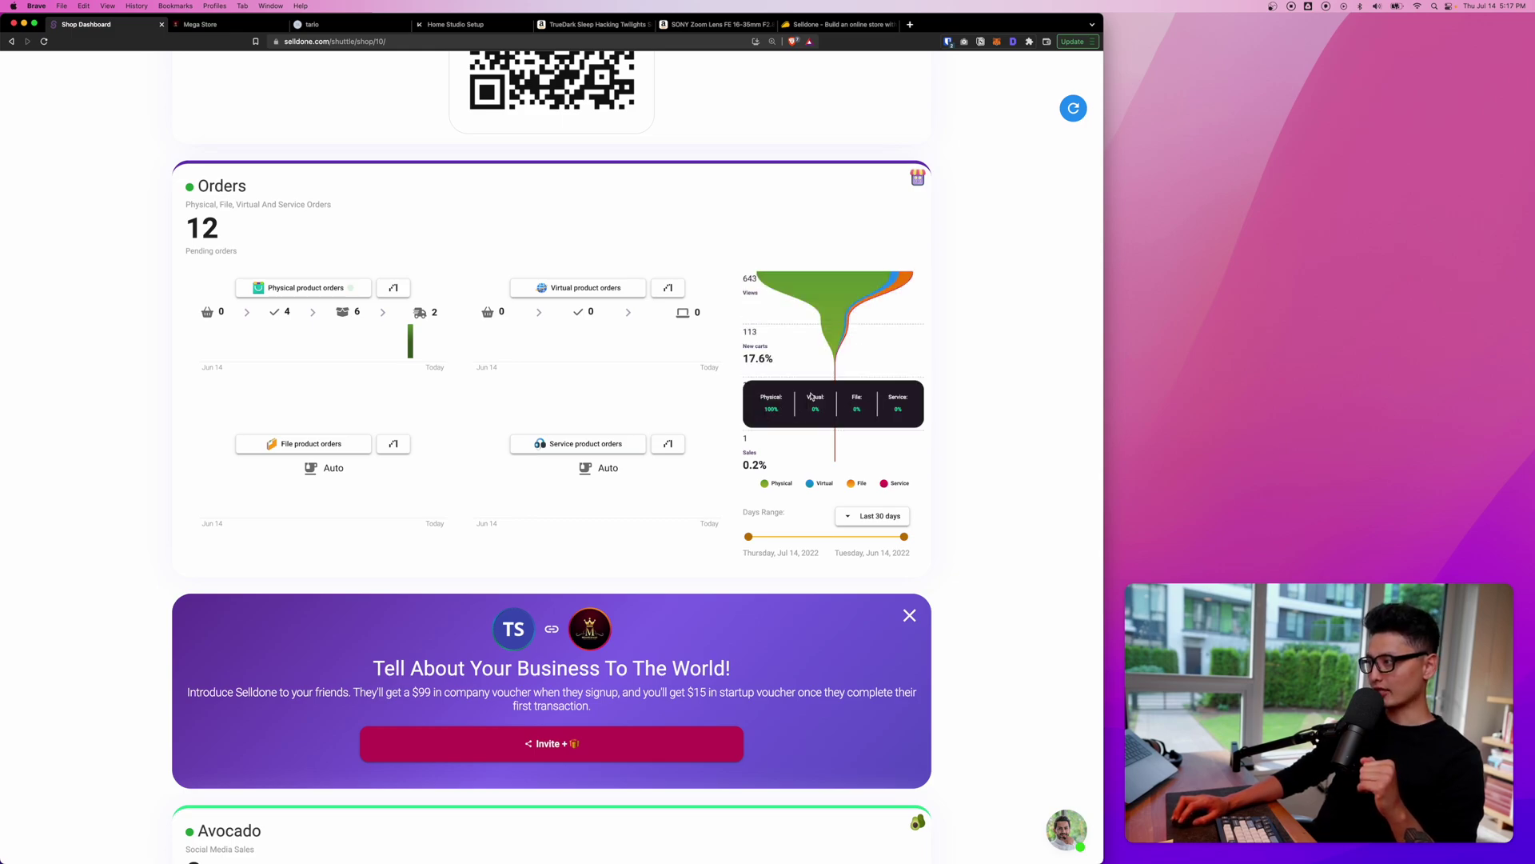
{"action": "scroll", "coordinate": [271, 331], "scroll_direction": "up", "scroll_amount": 15}
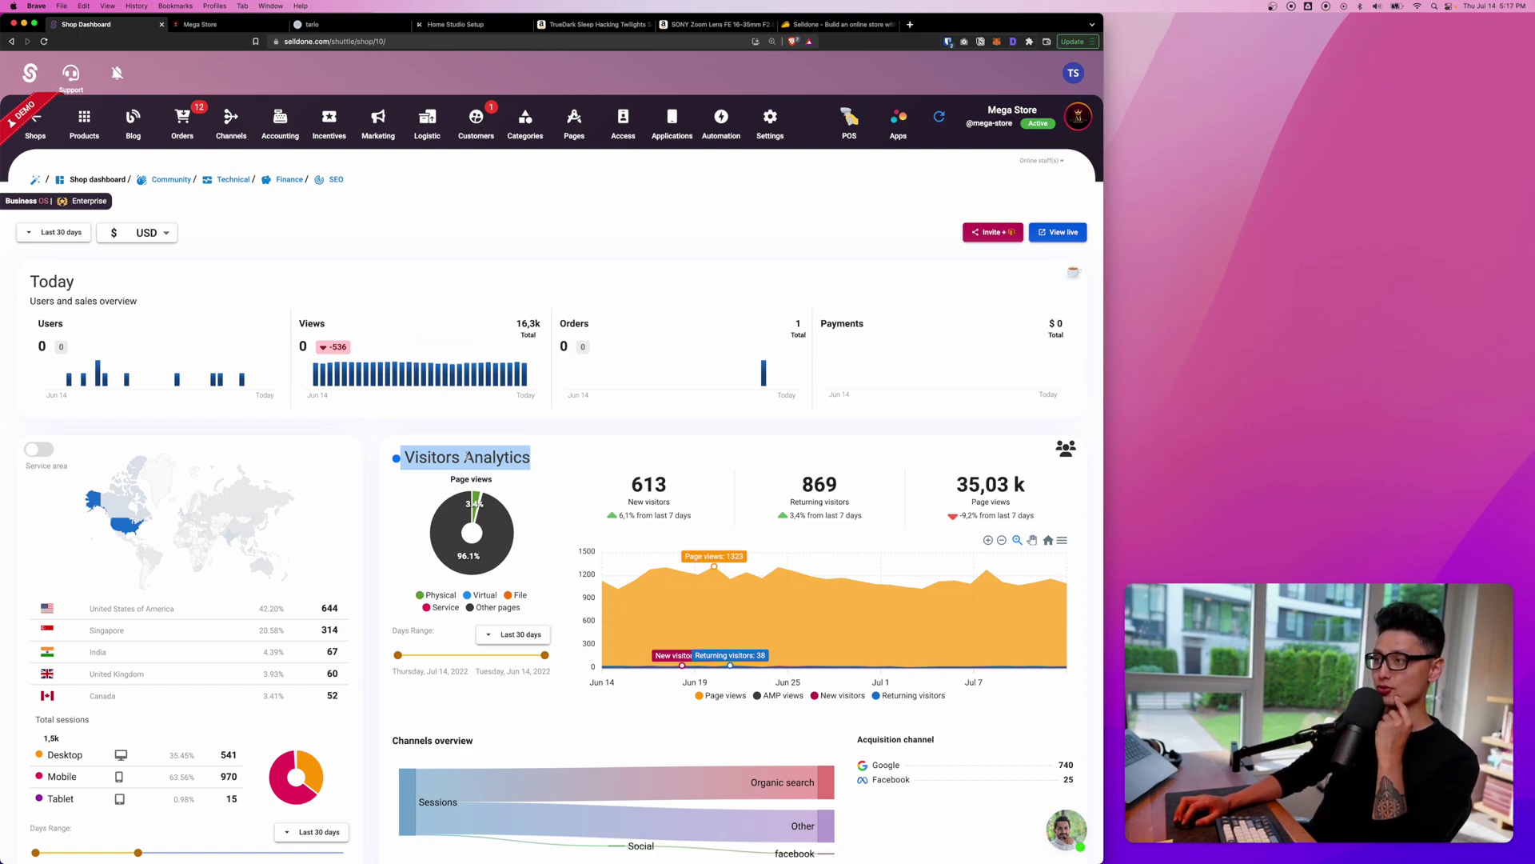
{"action": "triple_click", "coordinate": [467, 455]}
{"action": "left_click", "coordinate": [86, 128]}
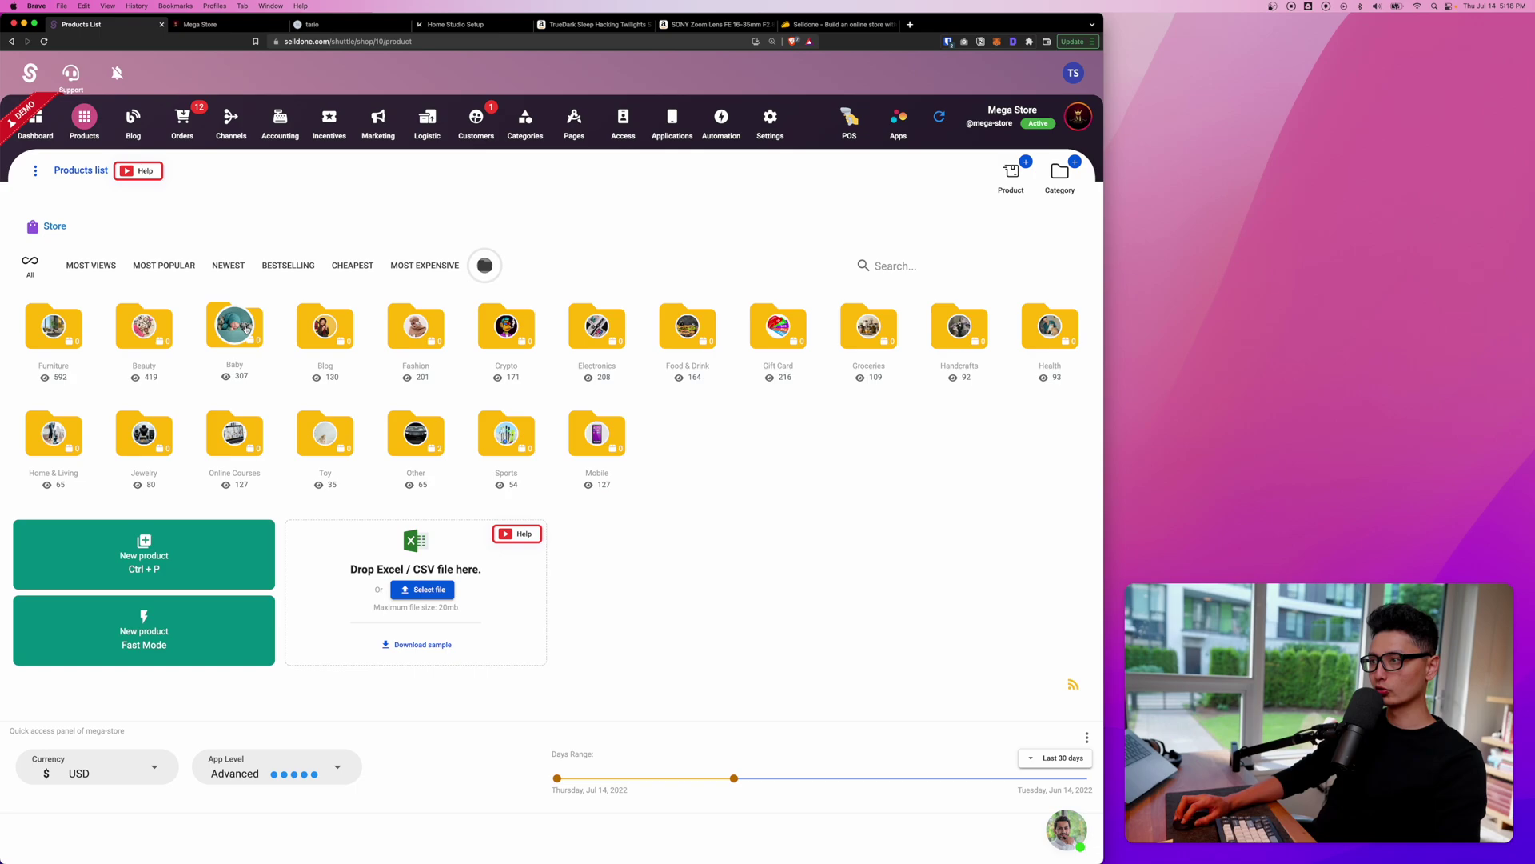
- Browse the Mobile category into Cell Phones products, then switch to the Blog
{"action": "left_click", "coordinate": [605, 438]}
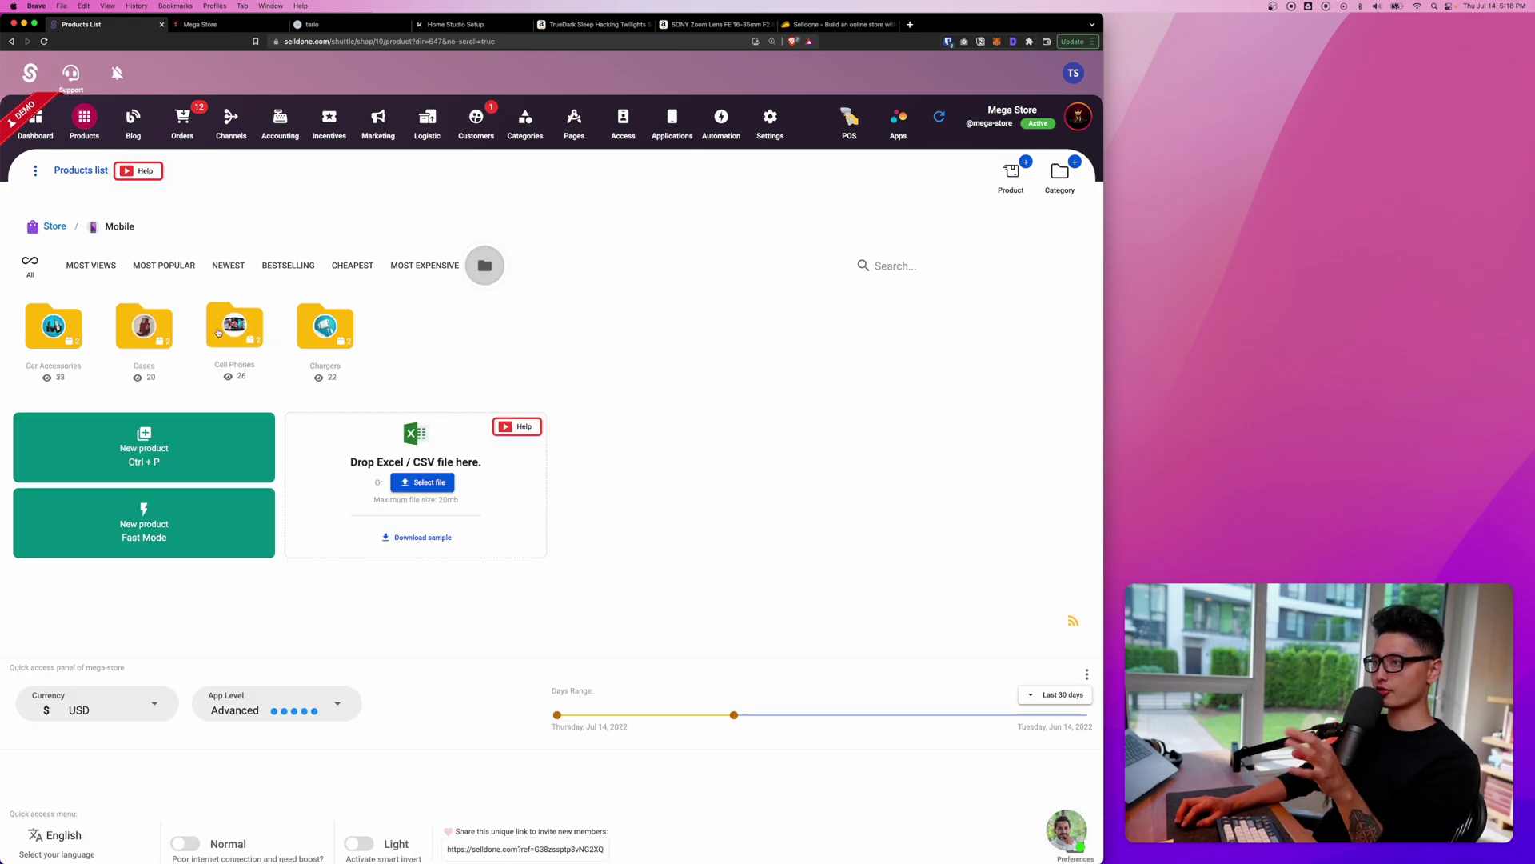
{"action": "left_click", "coordinate": [234, 326]}
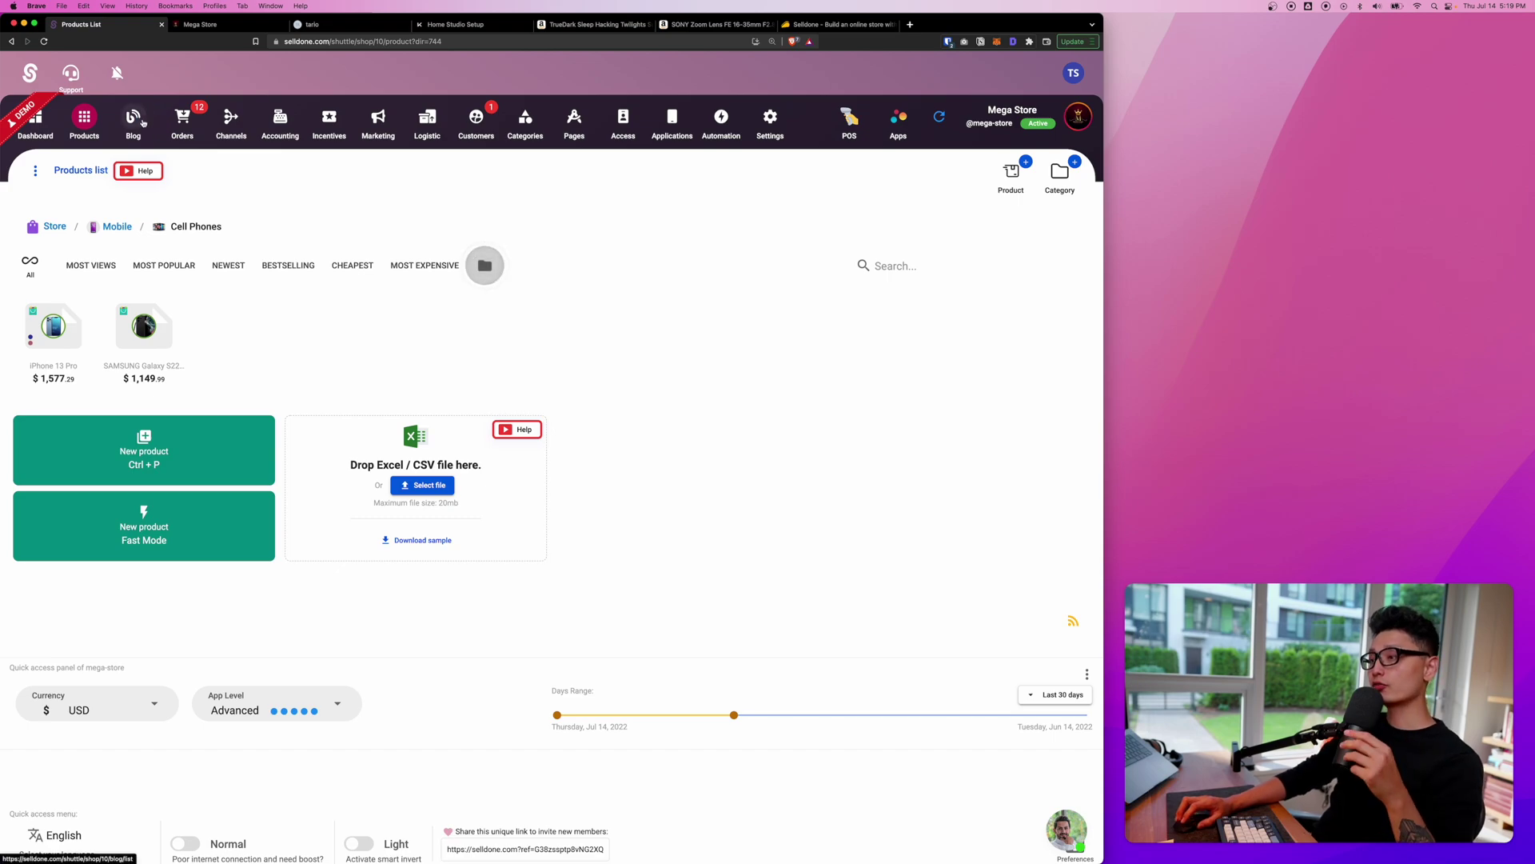
{"action": "left_click", "coordinate": [144, 122]}
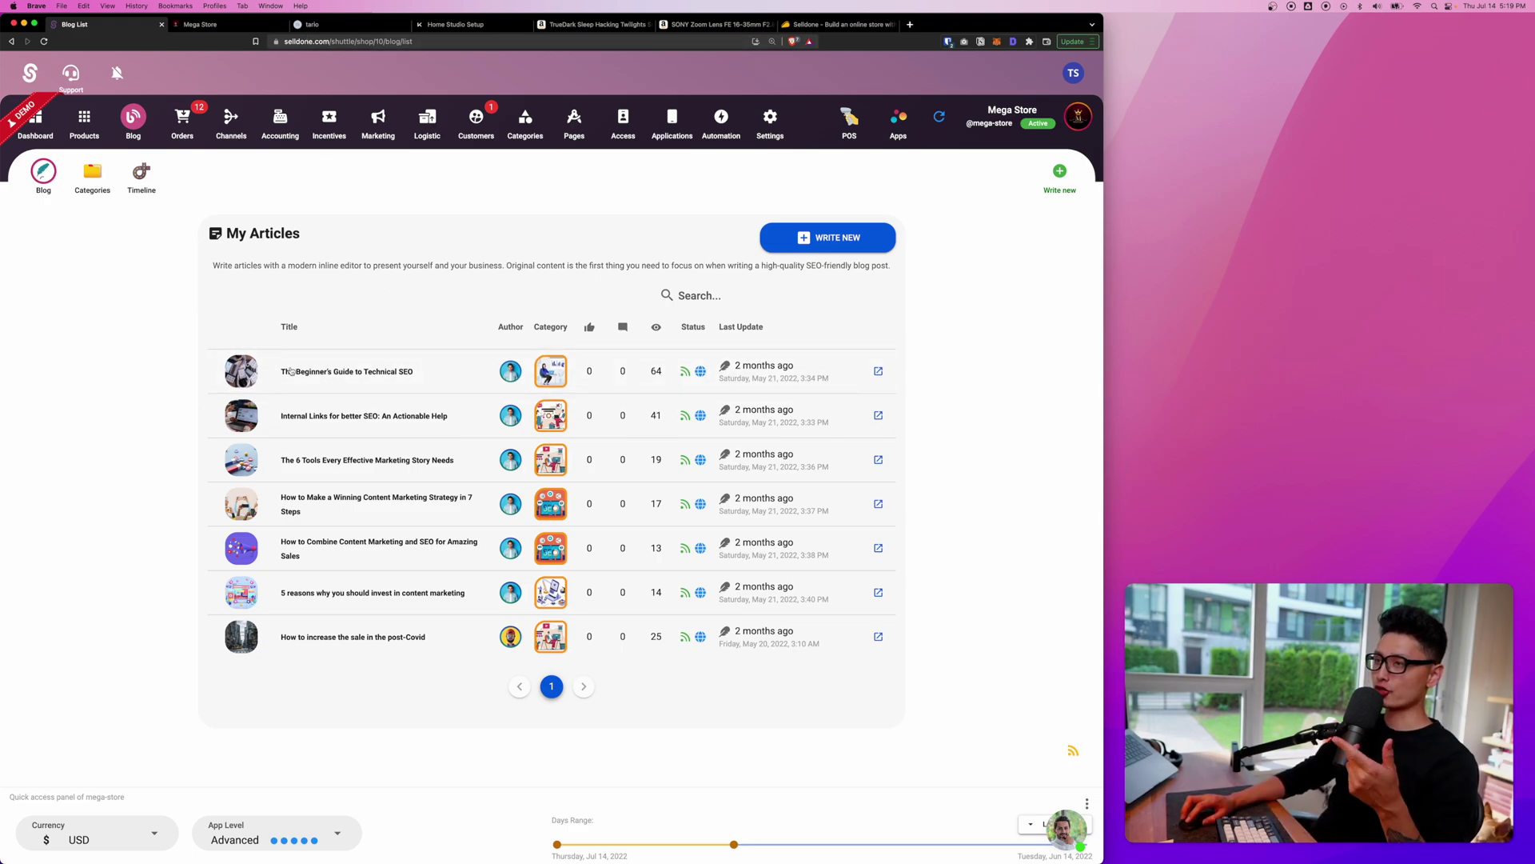
{"action": "mouse_move", "coordinate": [510, 458]}
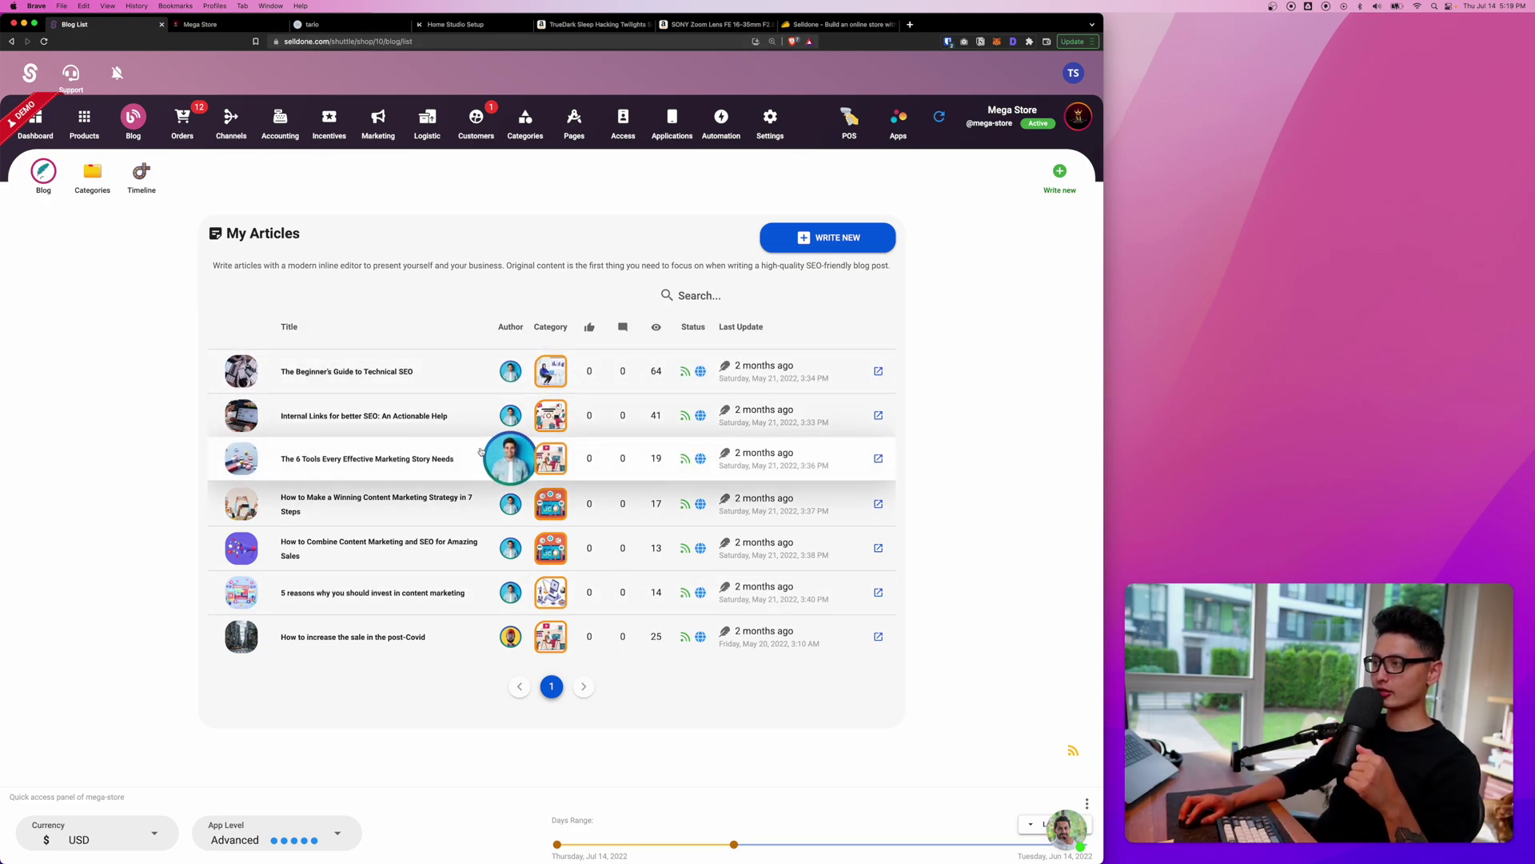
- Open a blog article, collapse its tags and check the empty Category dropdown
{"action": "left_click", "coordinate": [404, 369]}
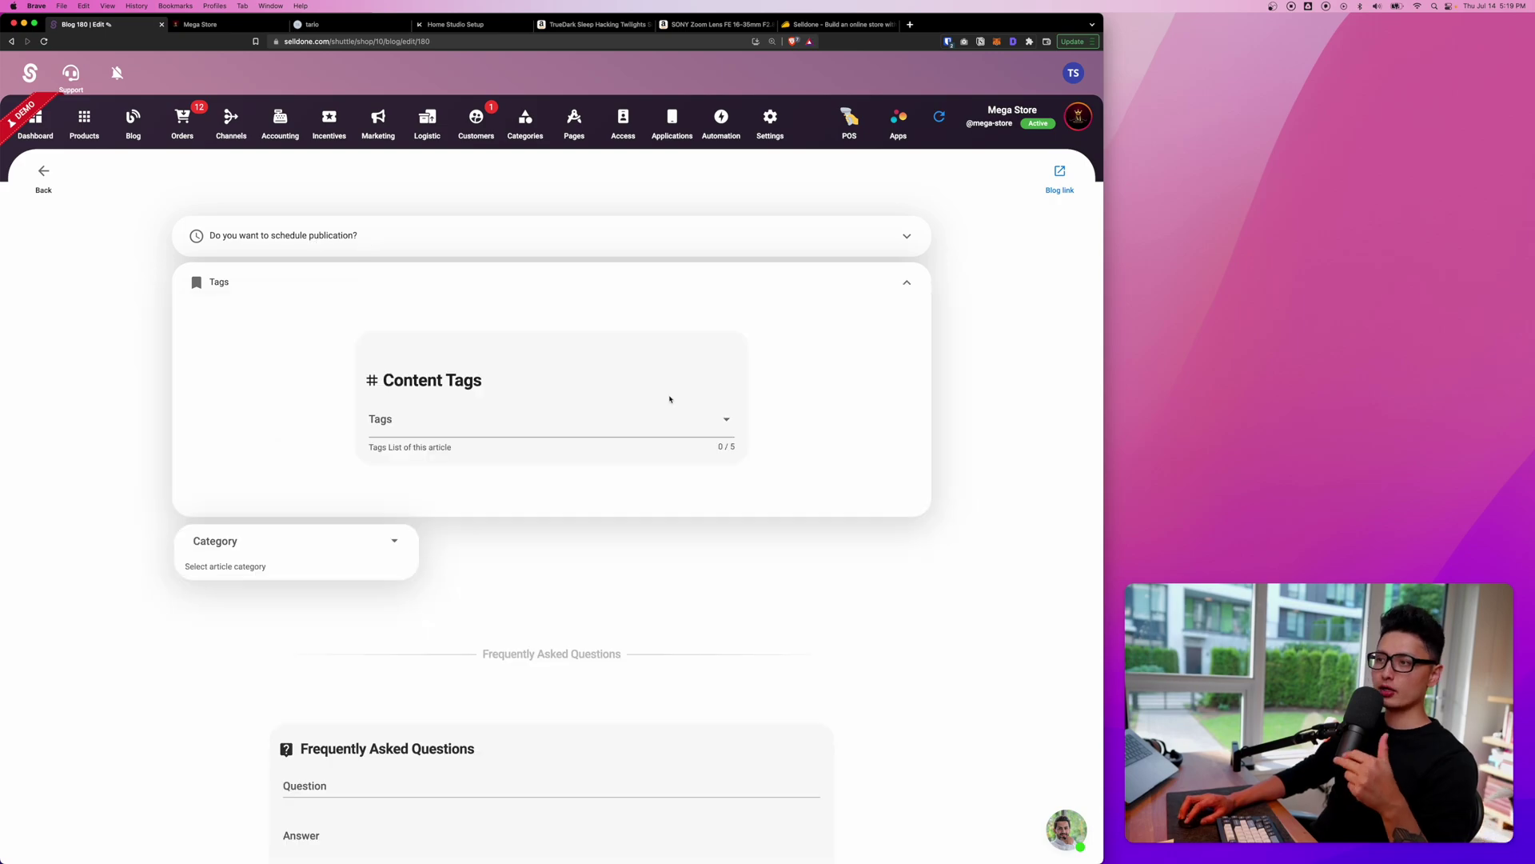
{"action": "left_click", "coordinate": [580, 286]}
{"action": "left_click", "coordinate": [328, 328]}
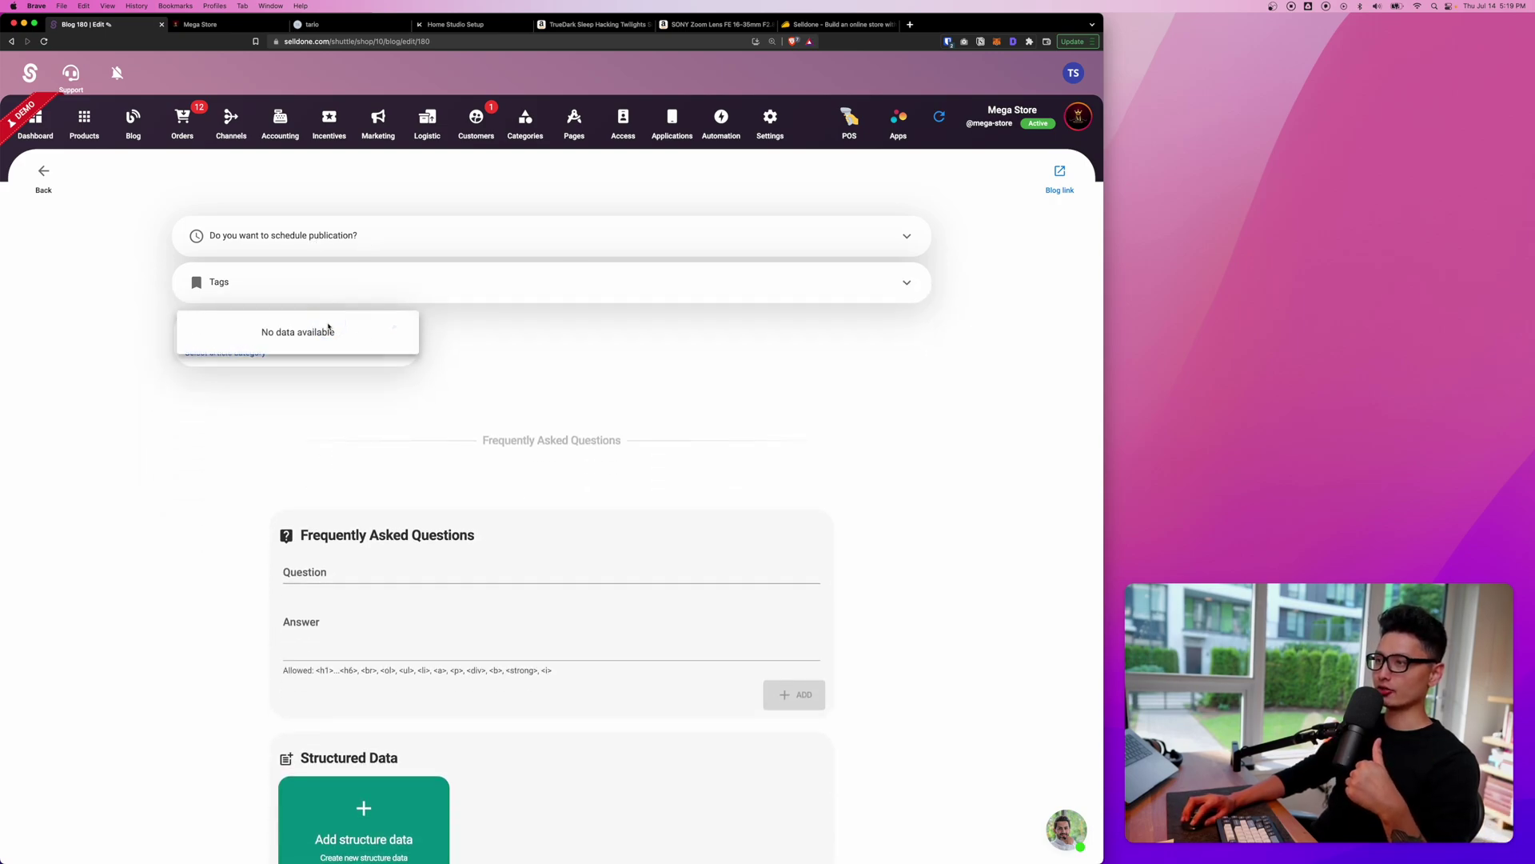
{"action": "left_click", "coordinate": [538, 342]}
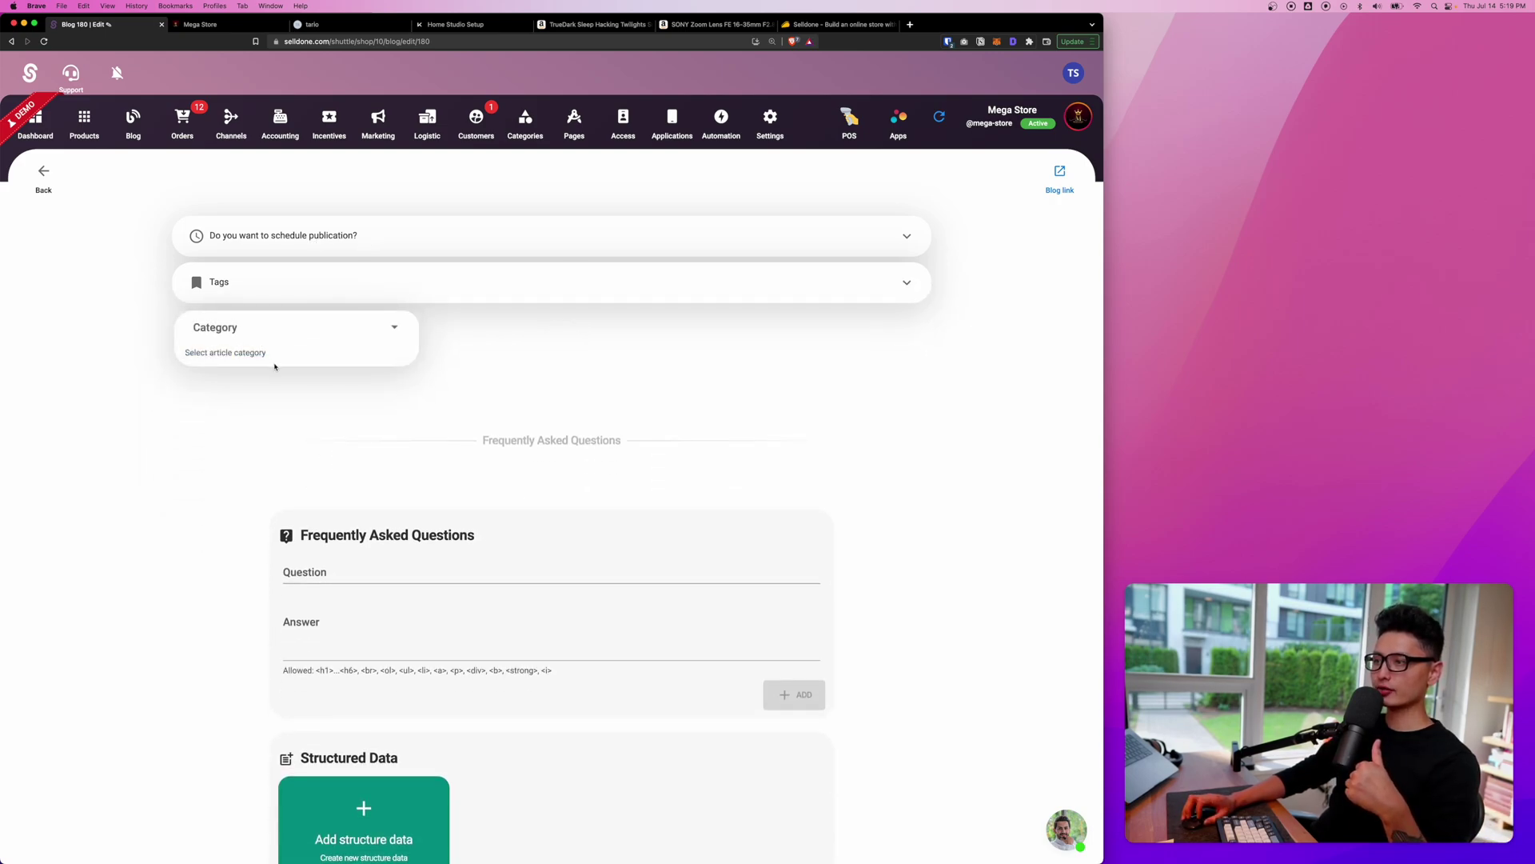
{"action": "scroll", "coordinate": [274, 366], "scroll_direction": "down", "scroll_amount": 10}
{"action": "scroll", "coordinate": [320, 320], "scroll_direction": "down", "scroll_amount": 5}
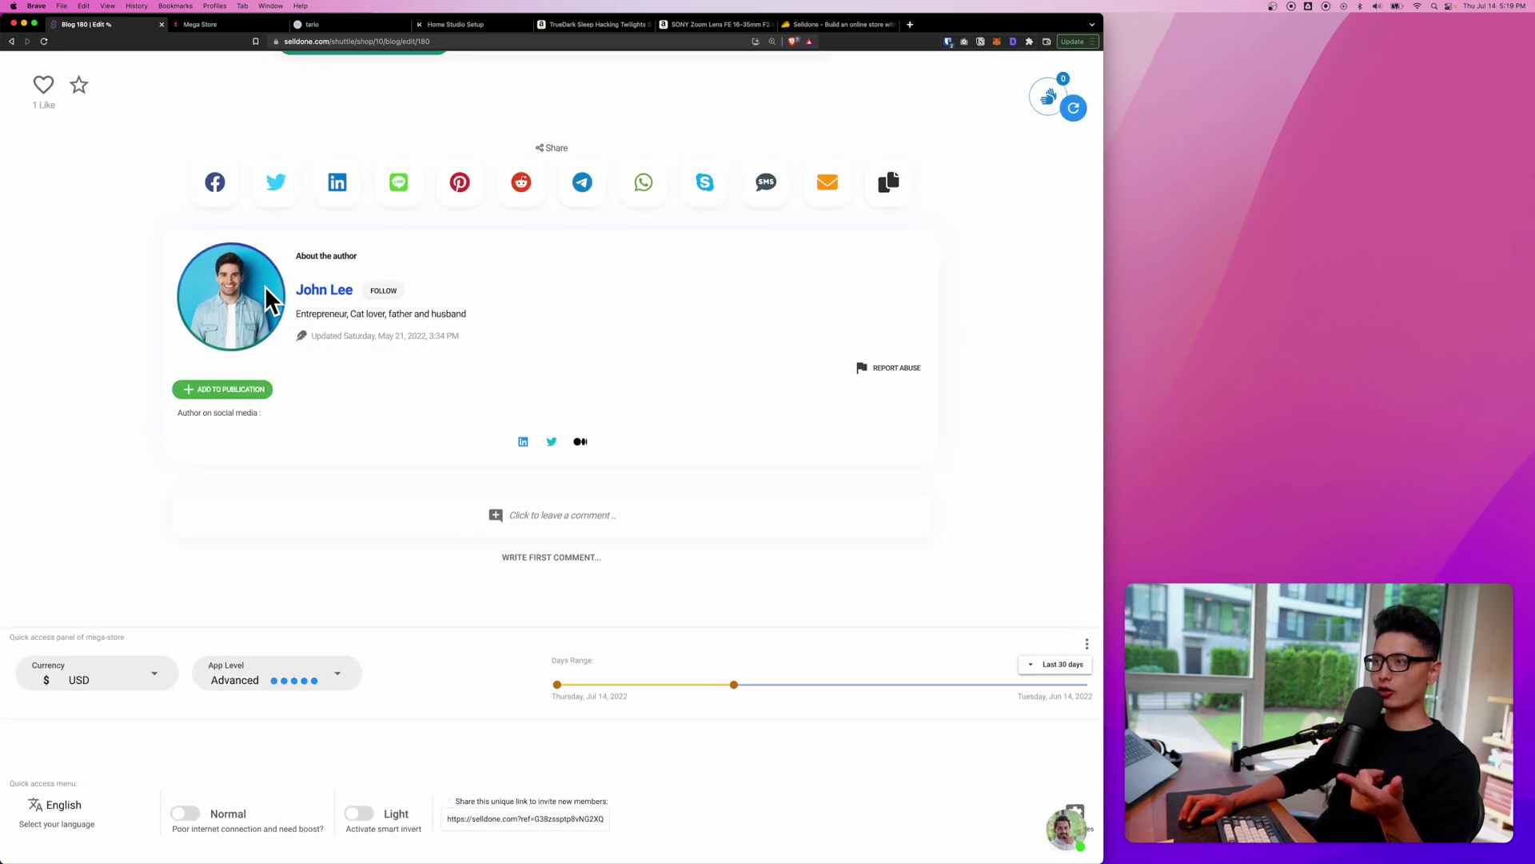
{"action": "scroll", "coordinate": [240, 292], "scroll_direction": "up", "scroll_amount": 2}
{"action": "scroll", "coordinate": [232, 286], "scroll_direction": "up", "scroll_amount": 3}
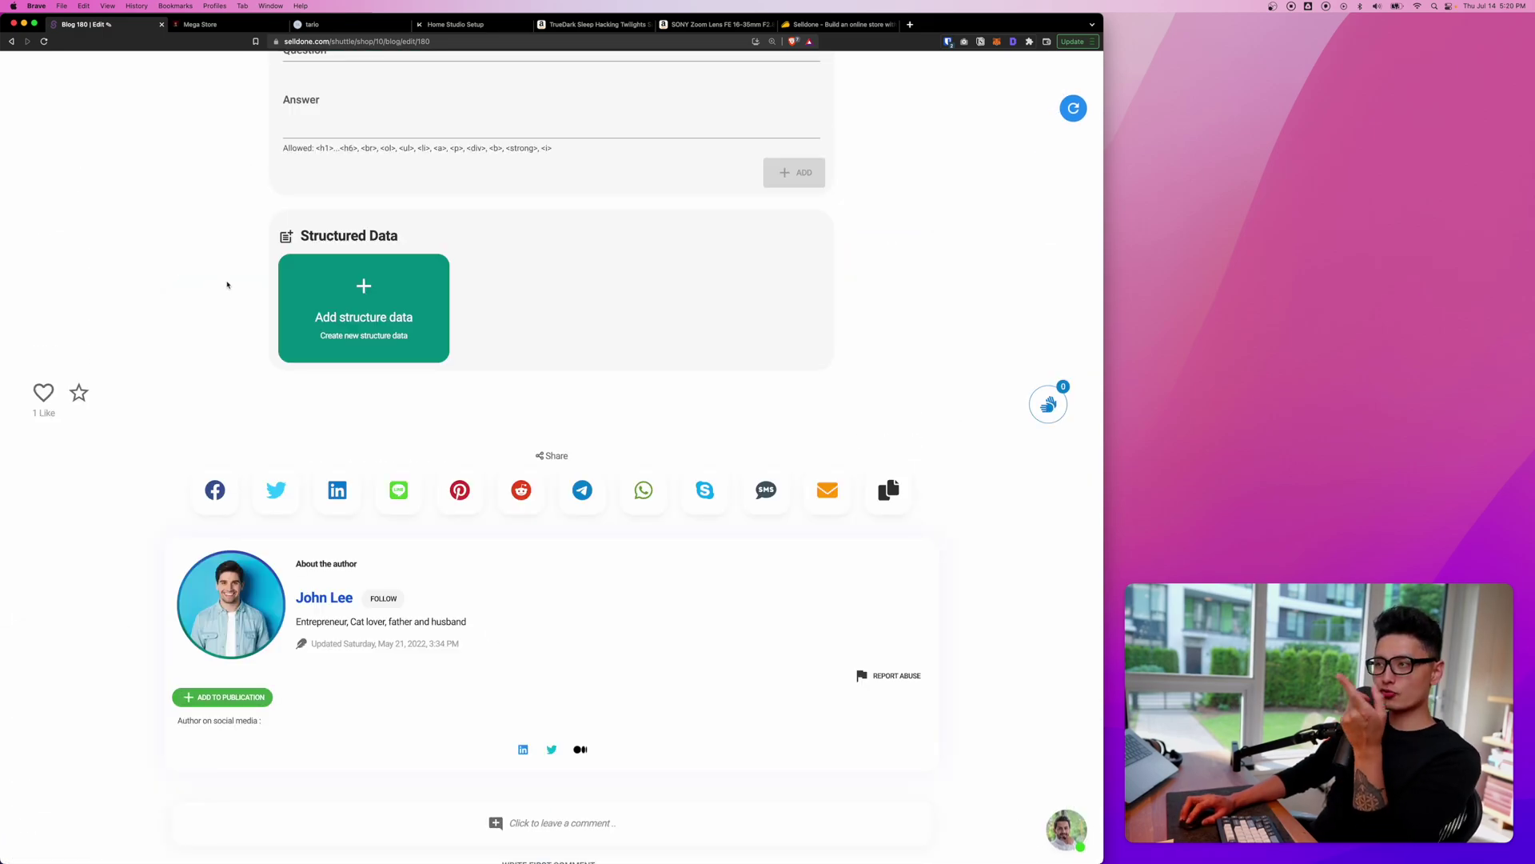
- Browse the article's structured-data types and dismiss the chooser without adding one
{"action": "left_click", "coordinate": [372, 309]}
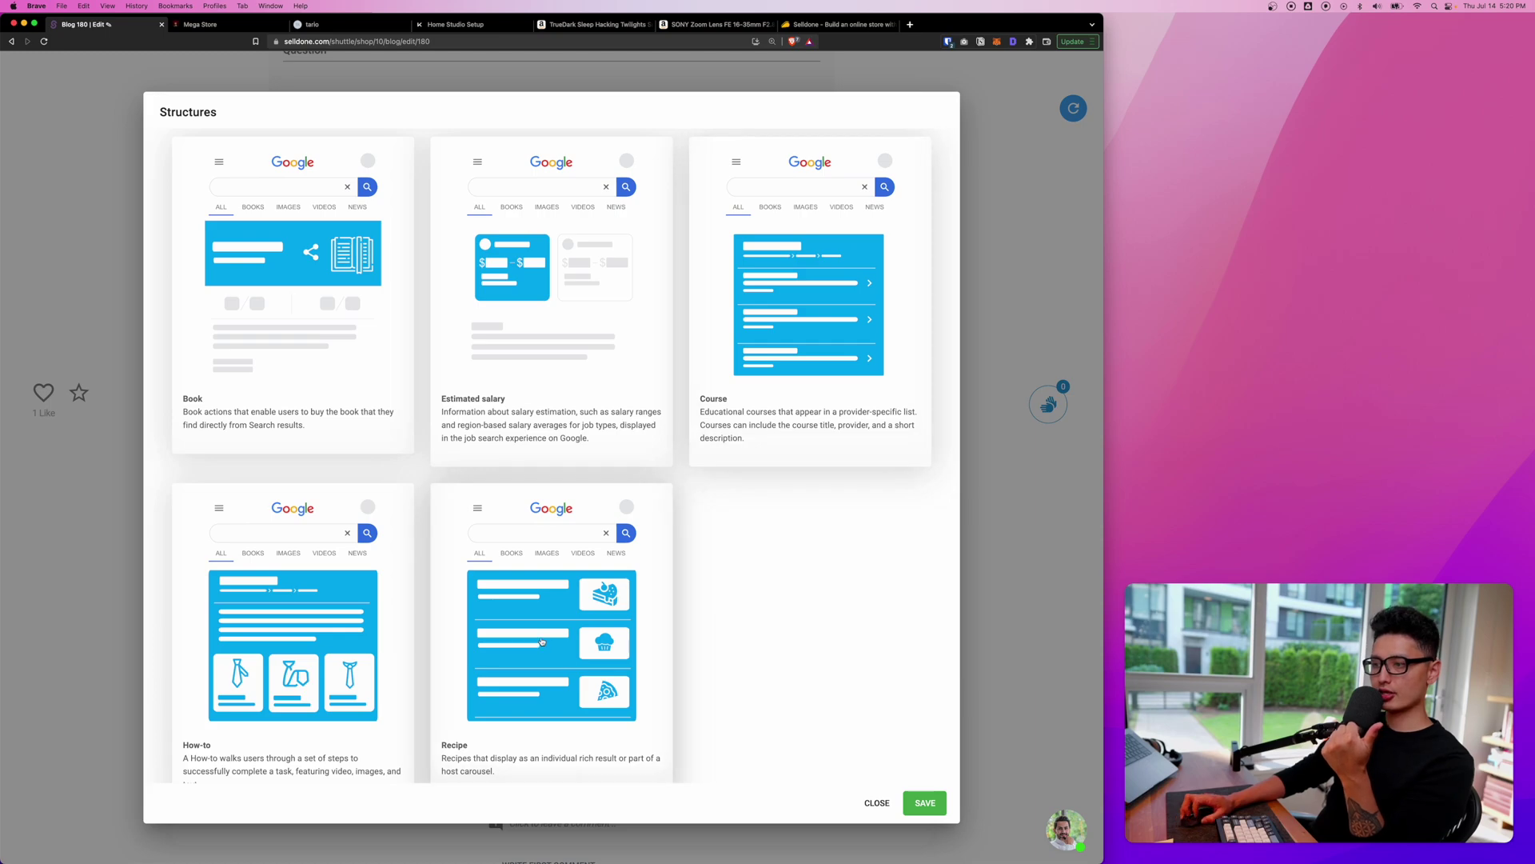
{"action": "scroll", "coordinate": [480, 592], "scroll_direction": "down", "scroll_amount": 2}
{"action": "key", "text": "Escape"}
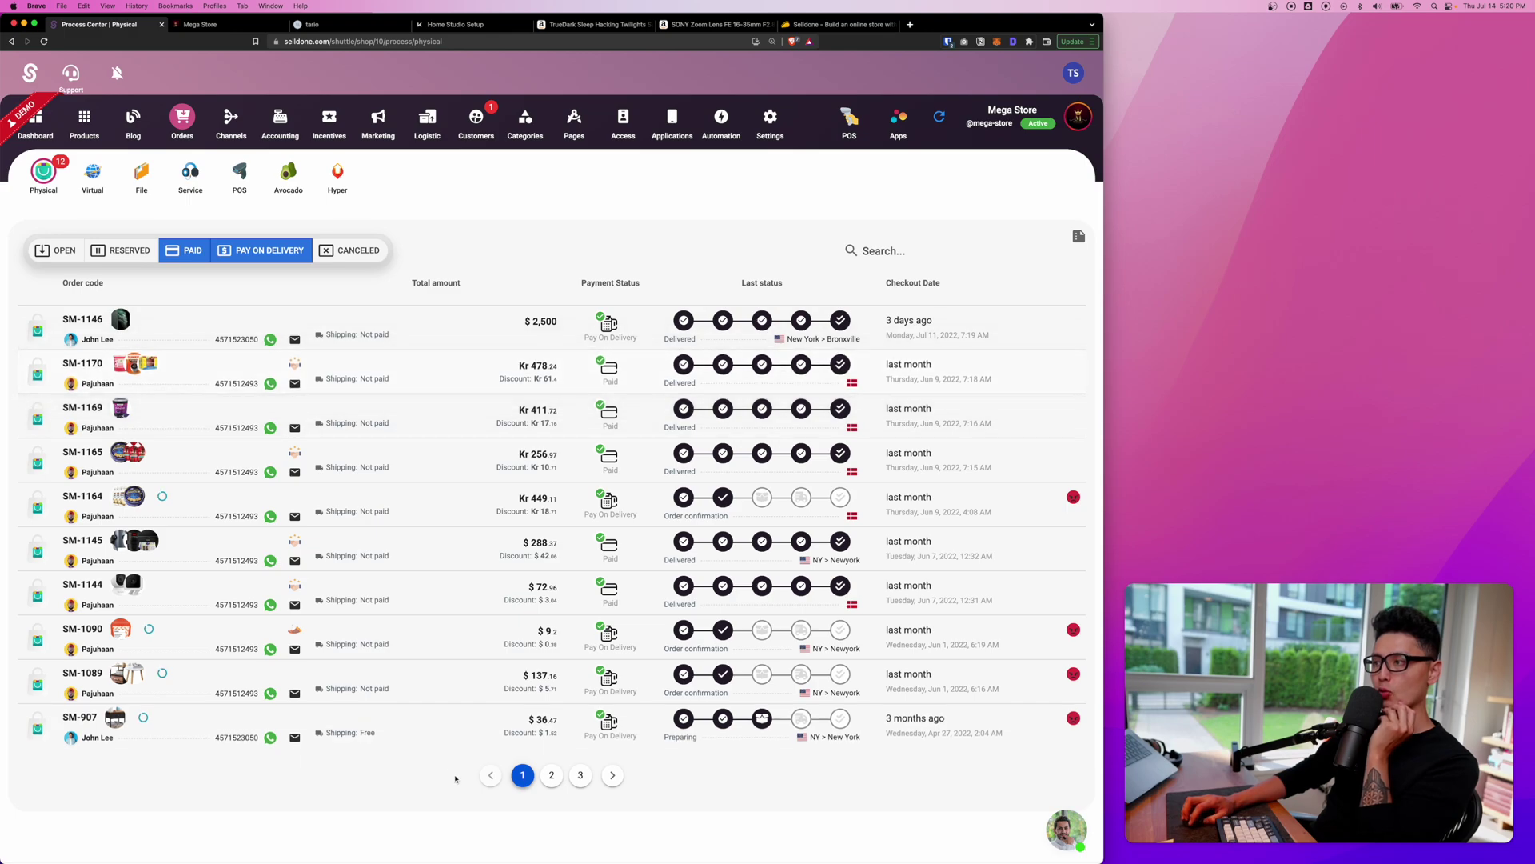
- View the Virtual and File order lists, then open the WooCommerce channel connection
{"action": "left_click", "coordinate": [93, 171]}
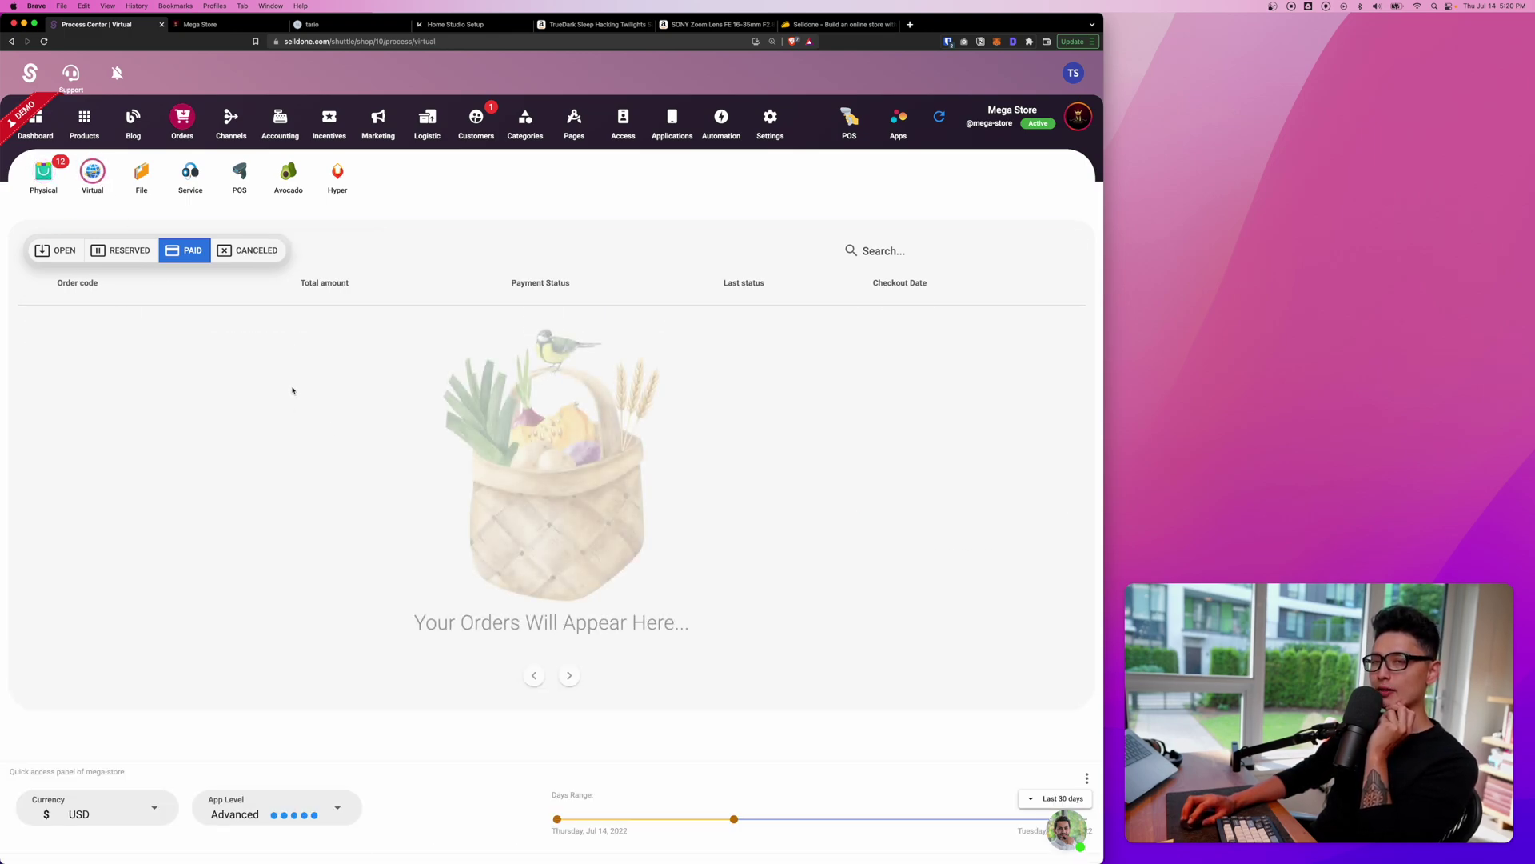
{"action": "left_click", "coordinate": [136, 177]}
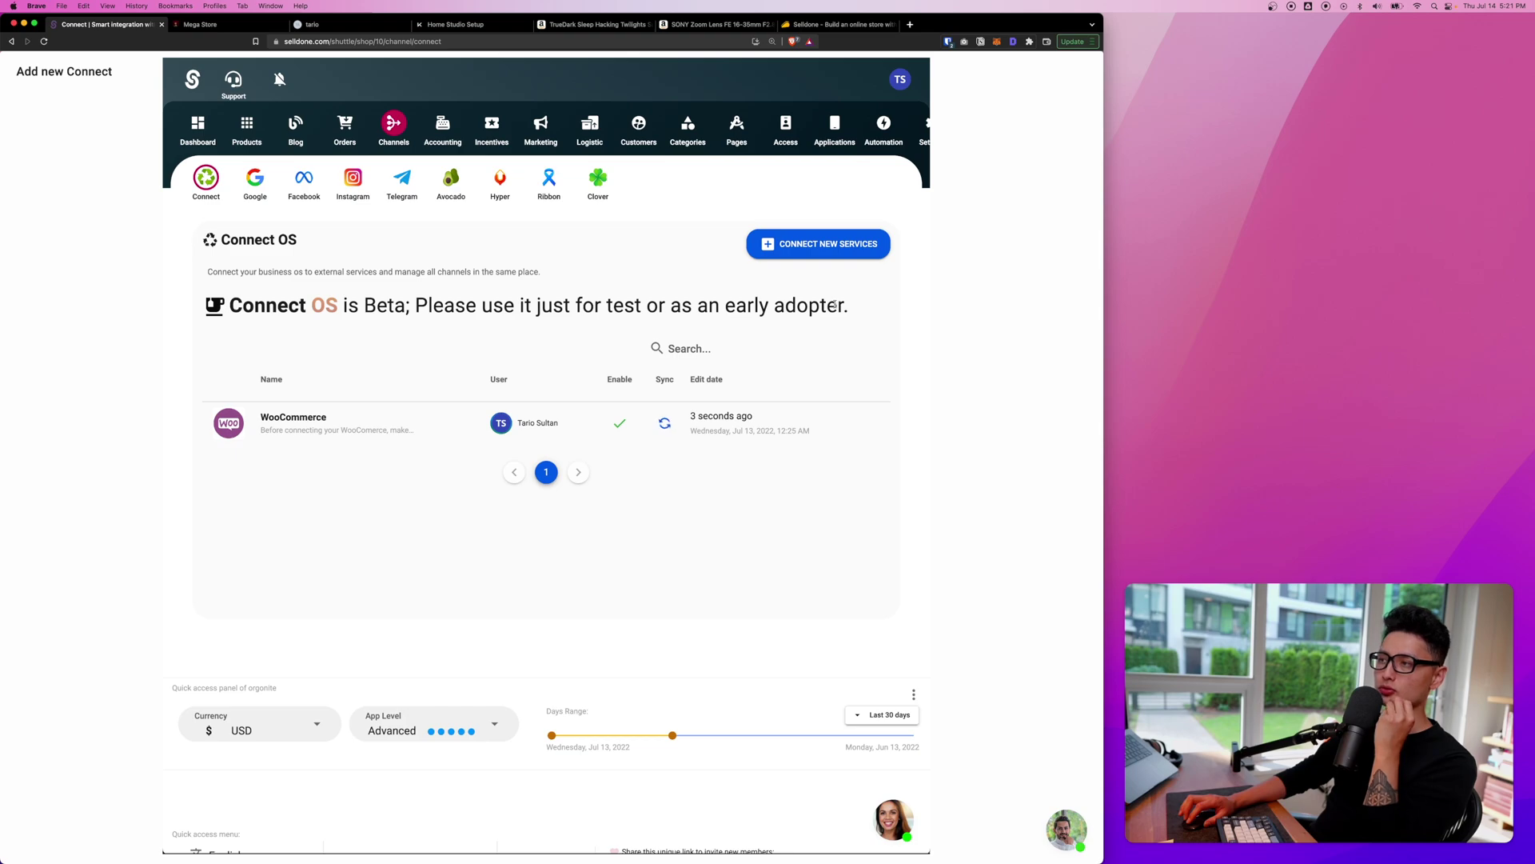
{"action": "left_click", "coordinate": [264, 418]}
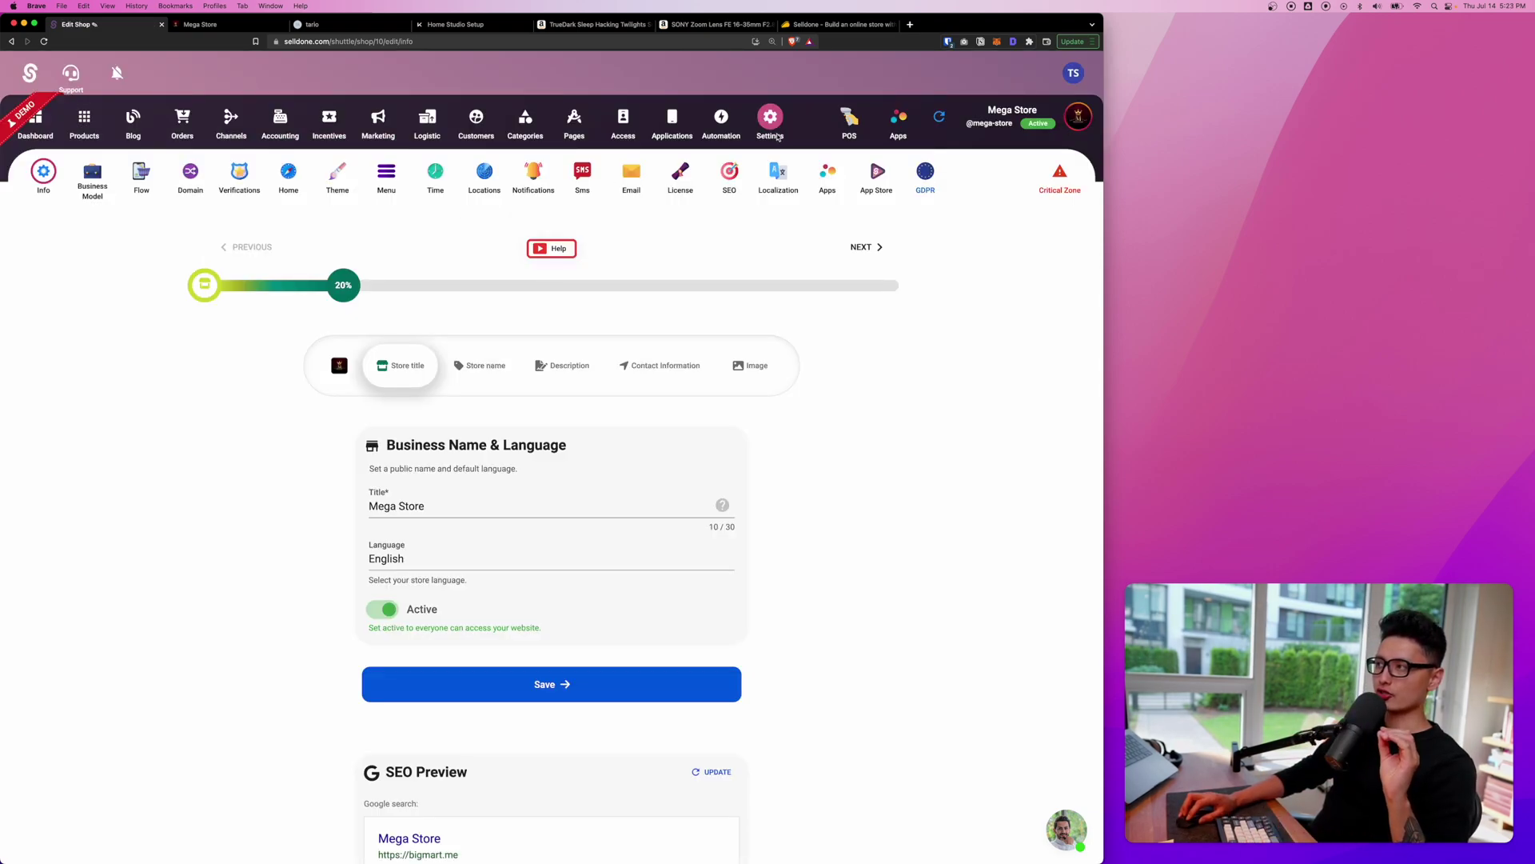
- Review the Business Model merchandise types, then open the Flow login and checkout settings
{"action": "left_click", "coordinate": [95, 177]}
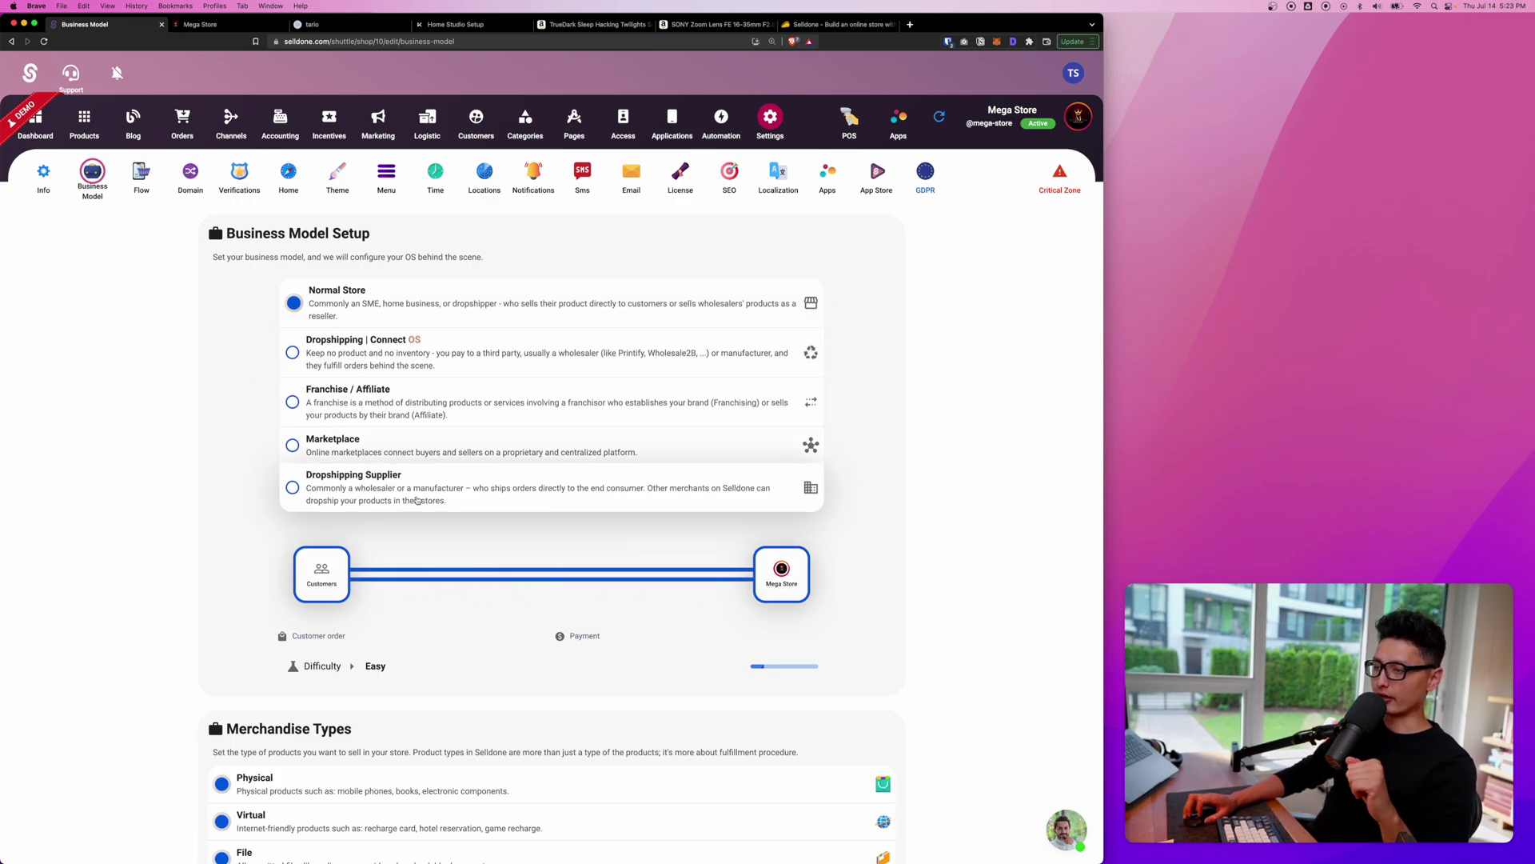
{"action": "scroll", "coordinate": [400, 496], "scroll_direction": "down", "scroll_amount": 5}
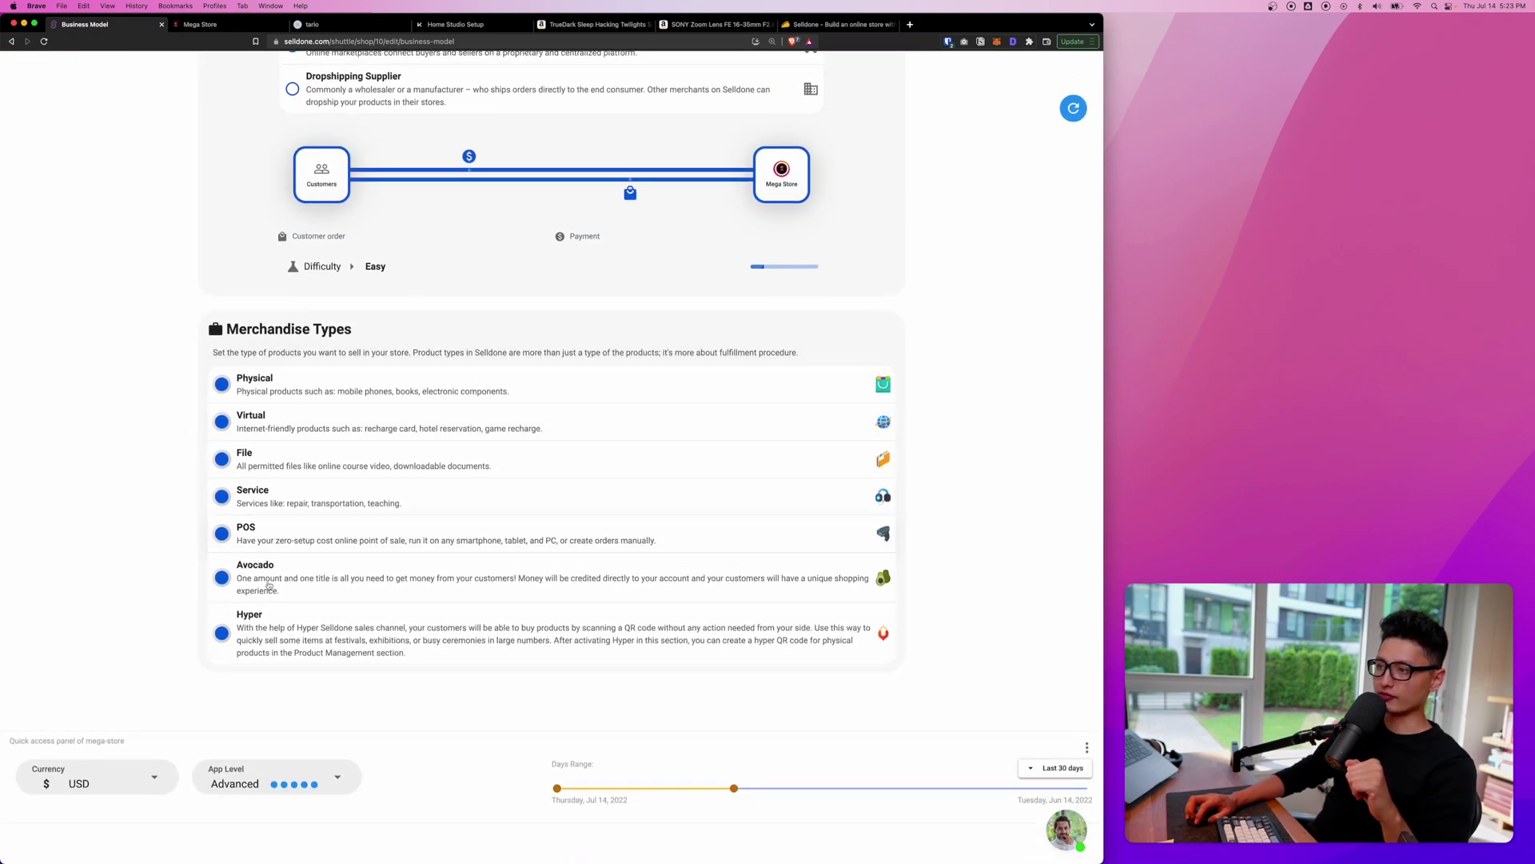
{"action": "scroll", "coordinate": [320, 544], "scroll_direction": "up", "scroll_amount": 5}
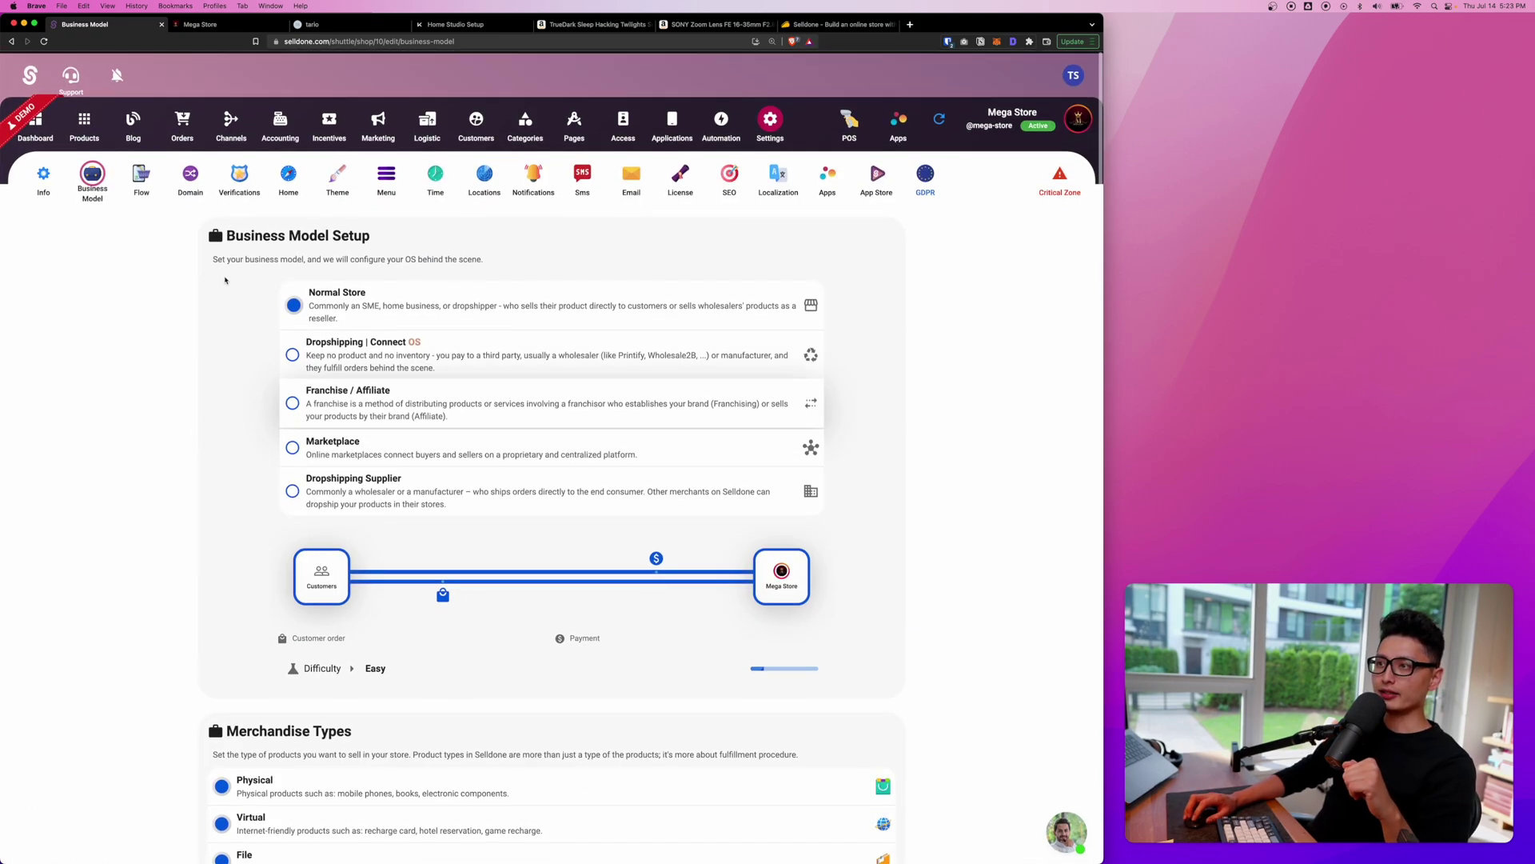
{"action": "left_click", "coordinate": [139, 173]}
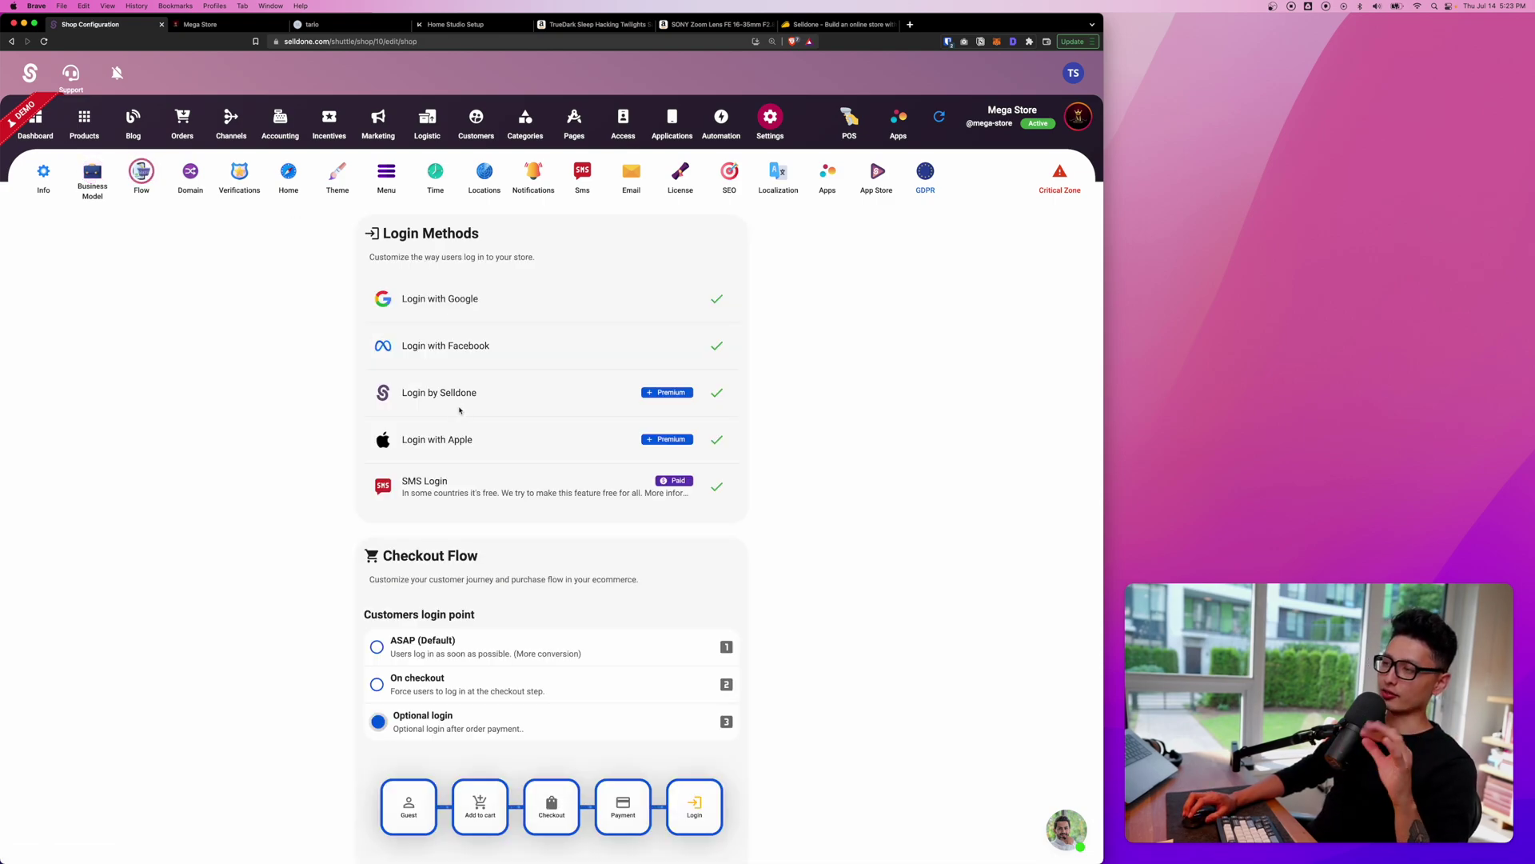
- Try setting the customer login point to ASAP, On checkout and Optional login
{"action": "scroll", "coordinate": [452, 324], "scroll_direction": "down", "scroll_amount": 3}
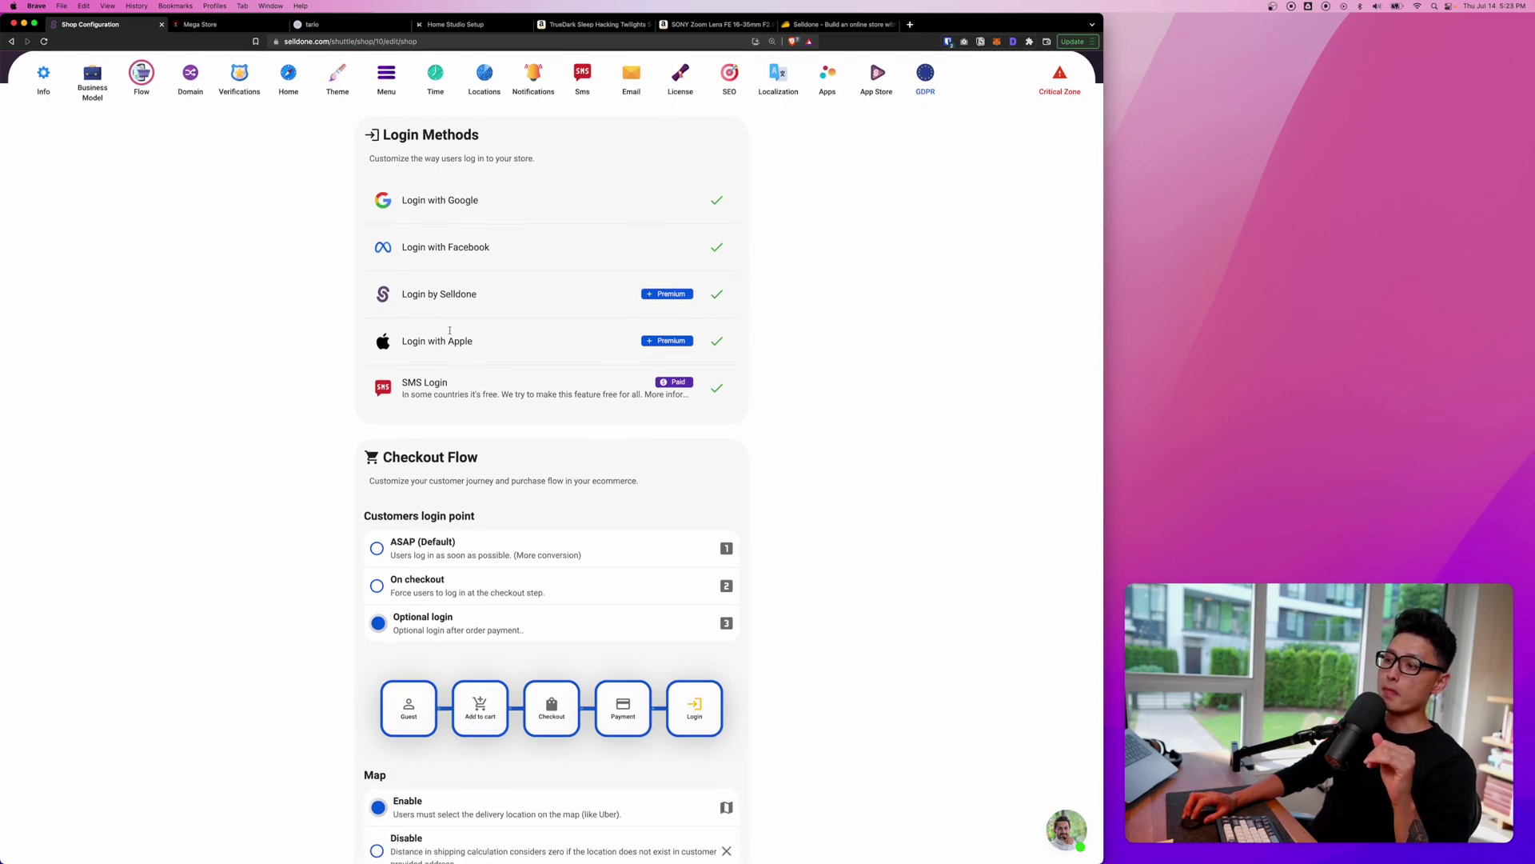
{"action": "left_click", "coordinate": [425, 535]}
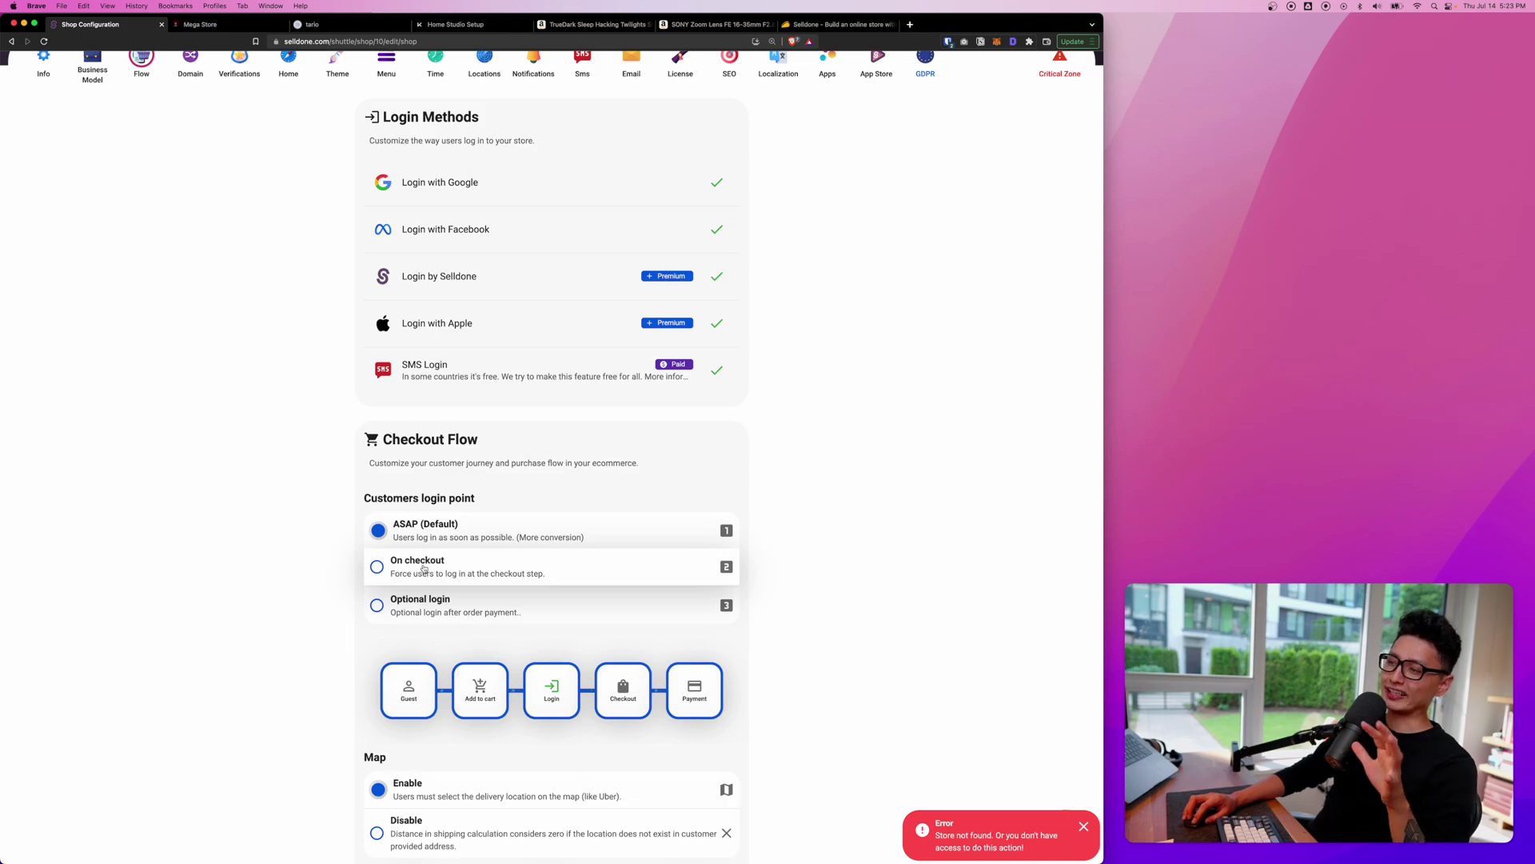
{"action": "left_click", "coordinate": [423, 569]}
{"action": "left_click", "coordinate": [436, 607]}
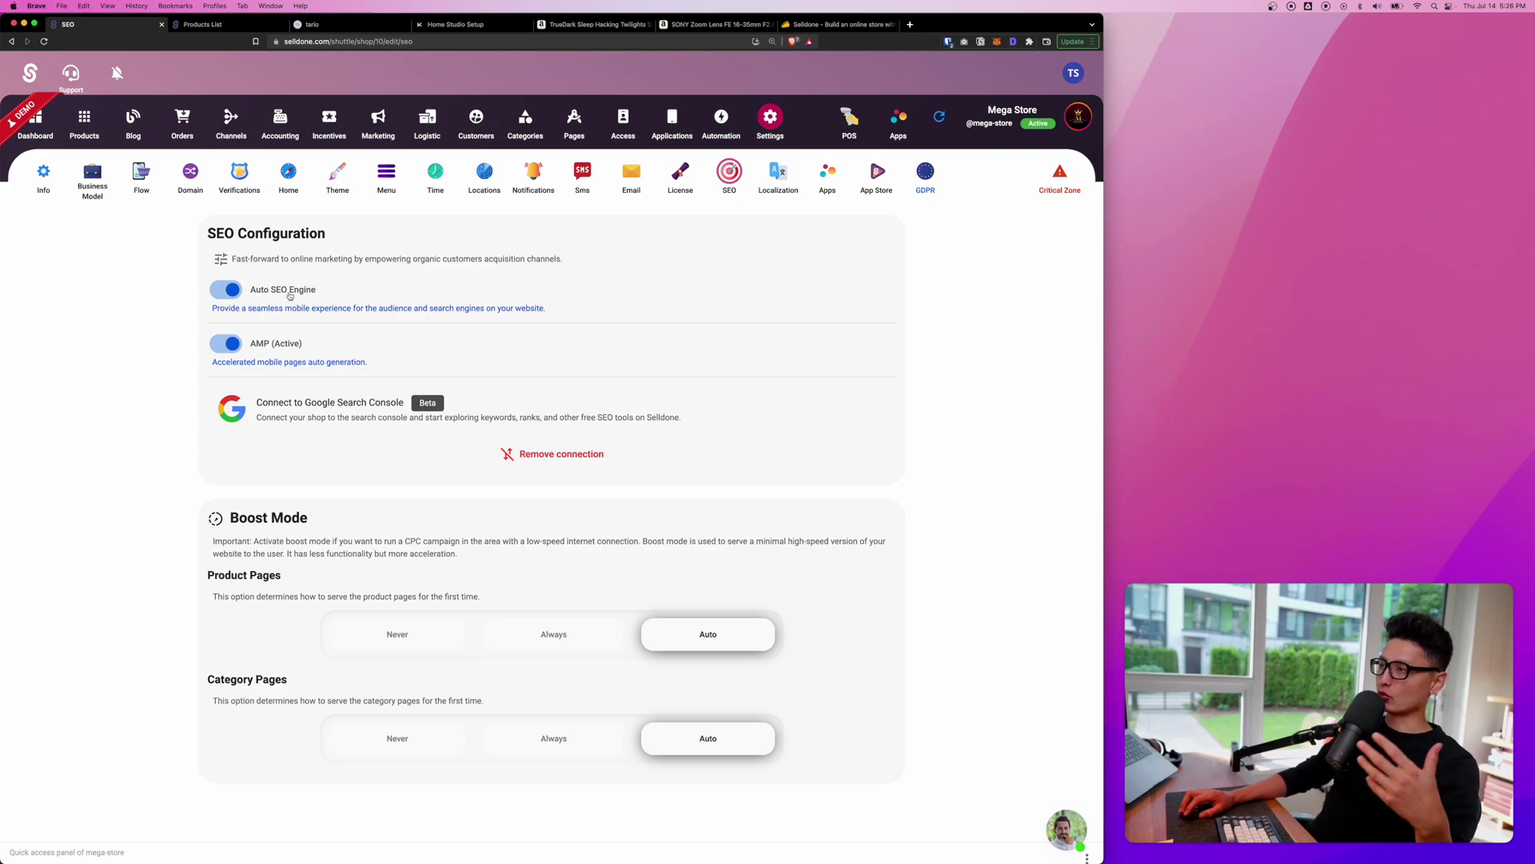
- Open Localization and scroll the Store Languages list of installed language packs
{"action": "left_click", "coordinate": [778, 173]}
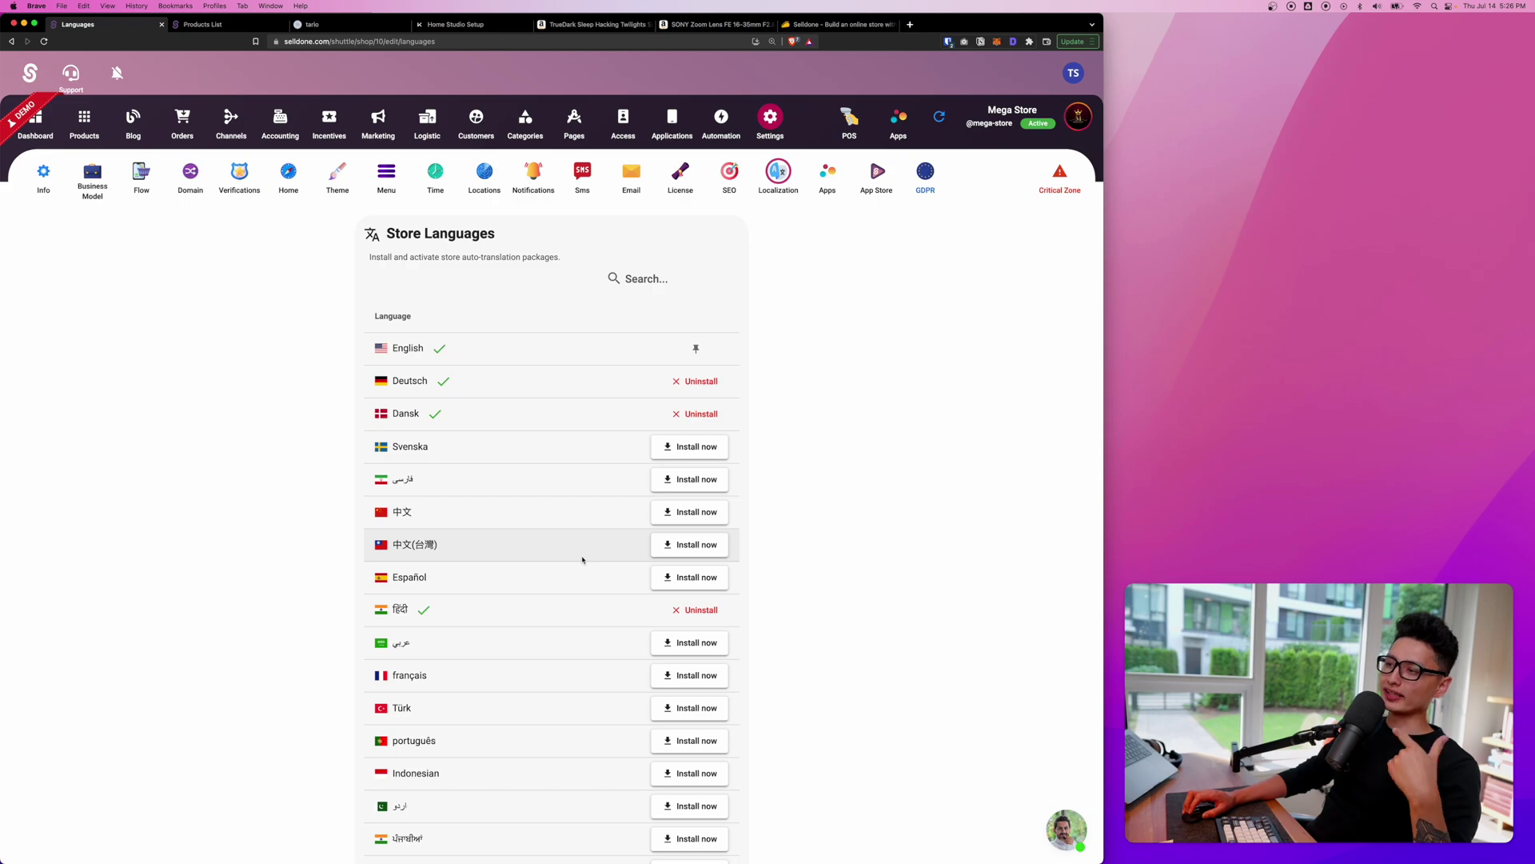
{"action": "scroll", "coordinate": [571, 560], "scroll_direction": "down", "scroll_amount": 3}
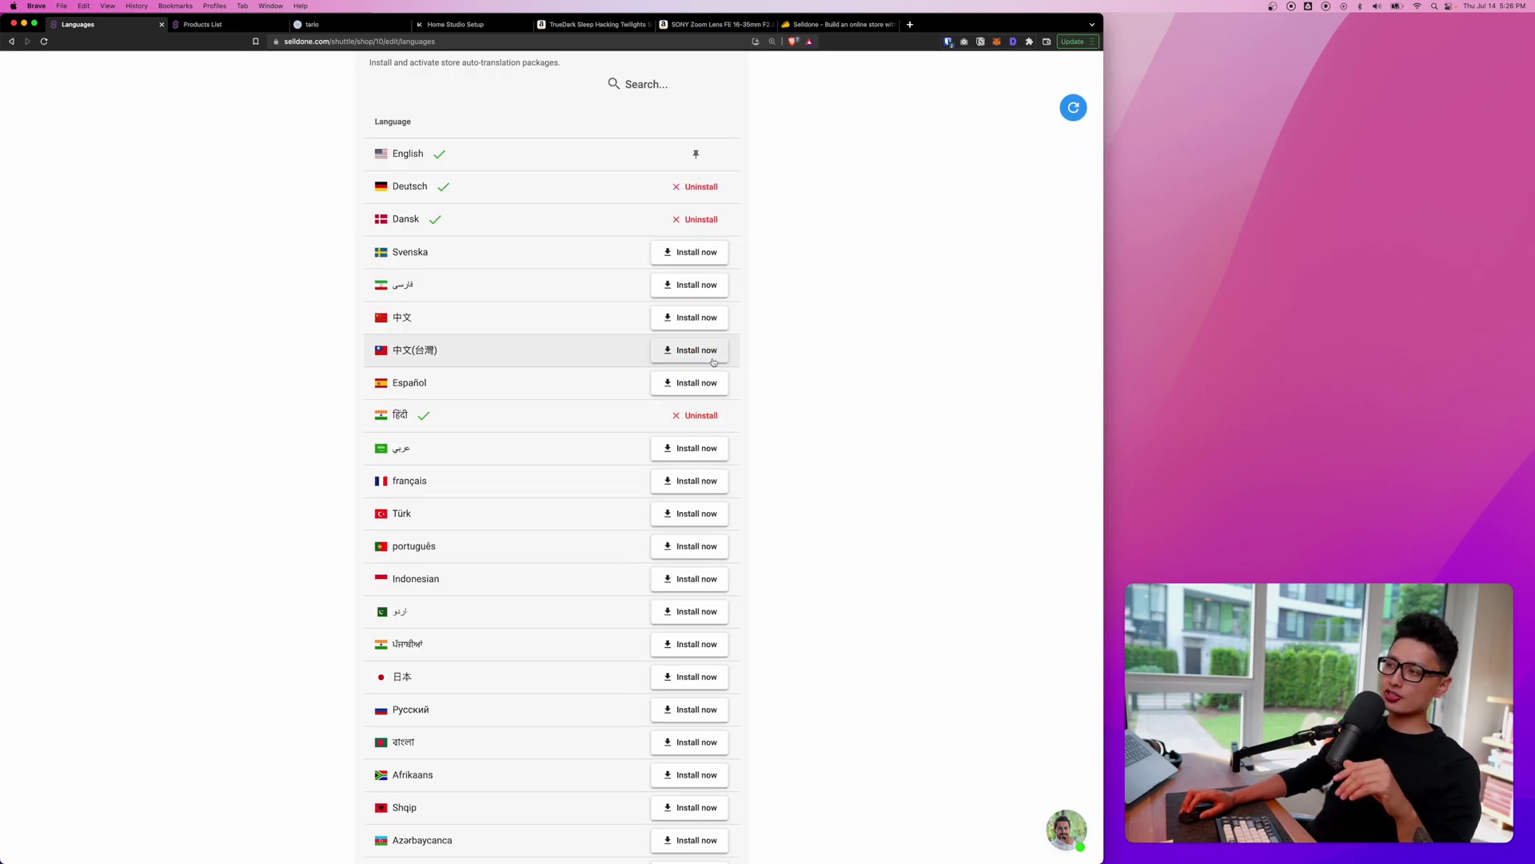